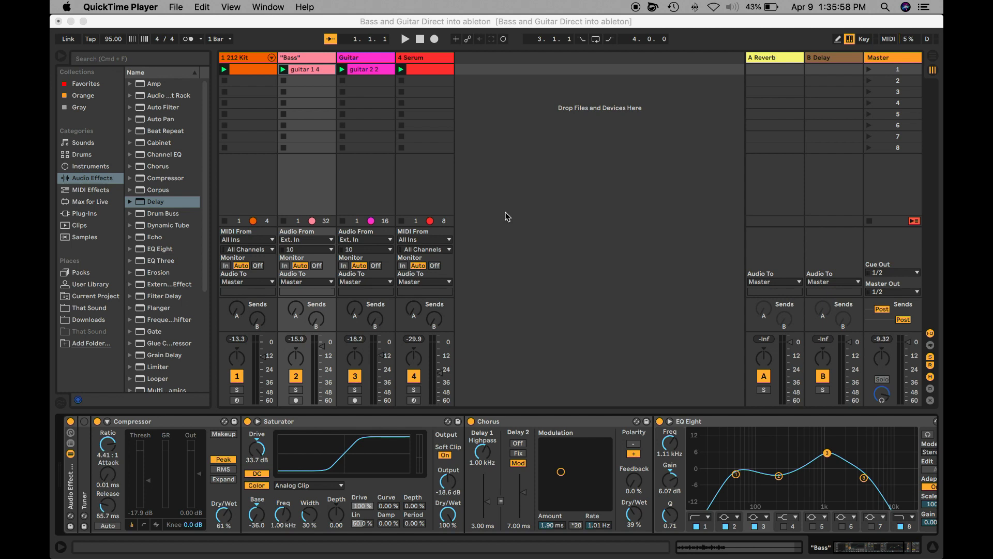
Step: Play the session from the start to hear all four tracks together, and stop playback
{"action": "left_click", "coordinate": [463, 247]}
{"action": "key", "text": "space"}
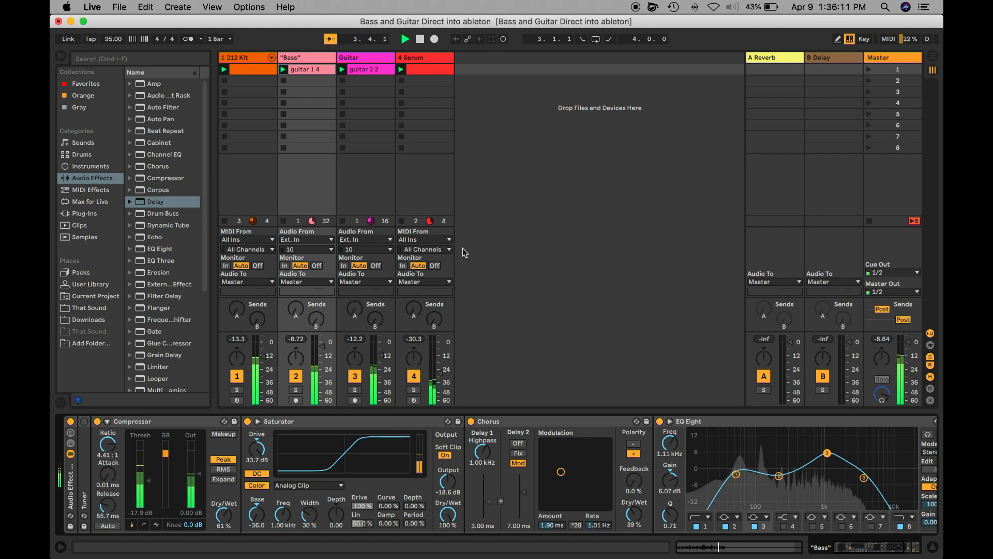
{"action": "key", "text": "space"}
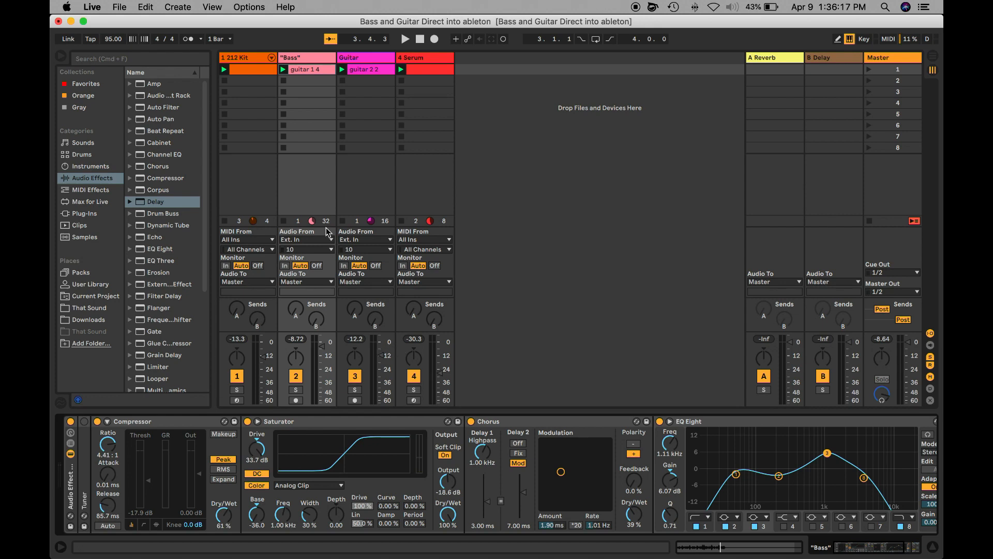
Step: Bypass the Bass track's effect rack and open the sample settings of its guitar 1 4 clip
{"action": "left_click", "coordinate": [306, 57]}
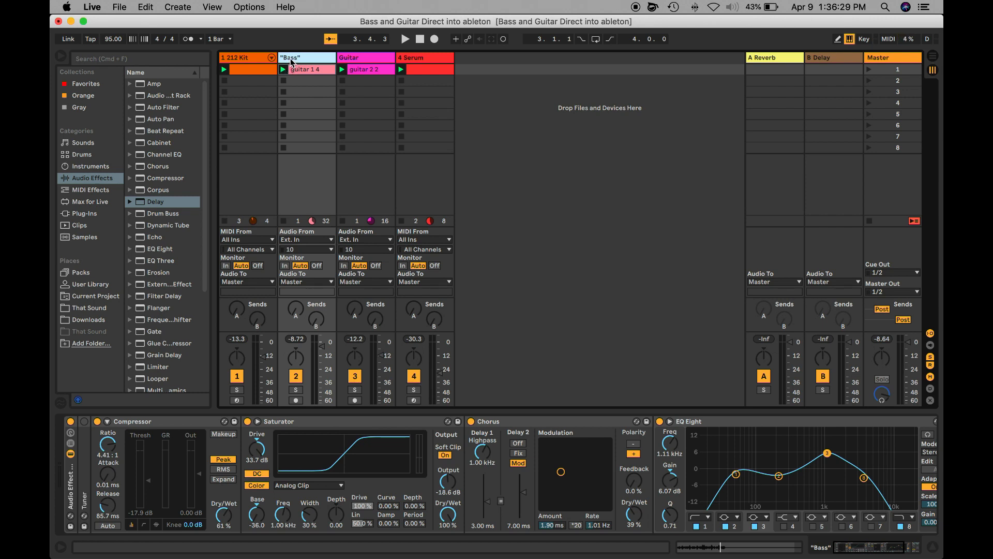
{"action": "left_click", "coordinate": [299, 72]}
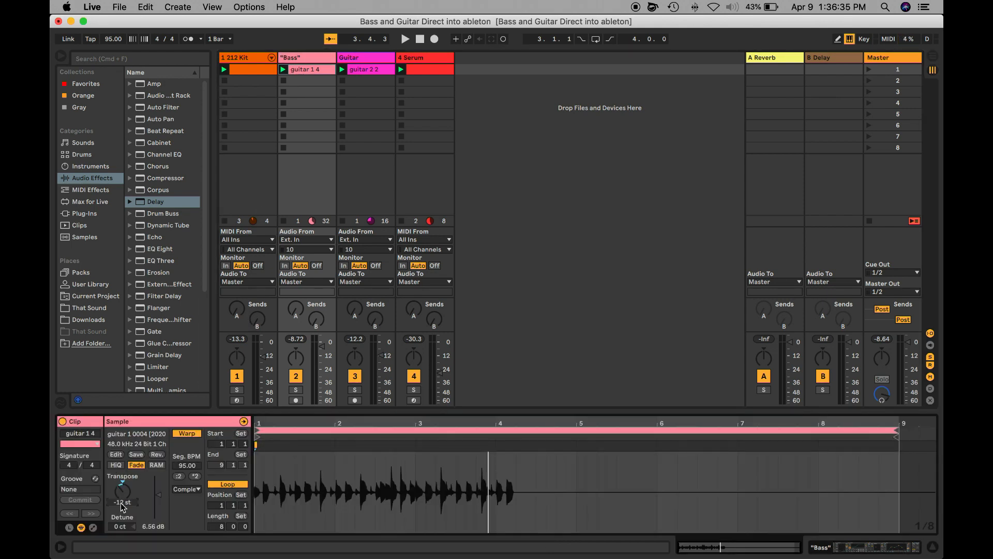
{"action": "left_click", "coordinate": [299, 58]}
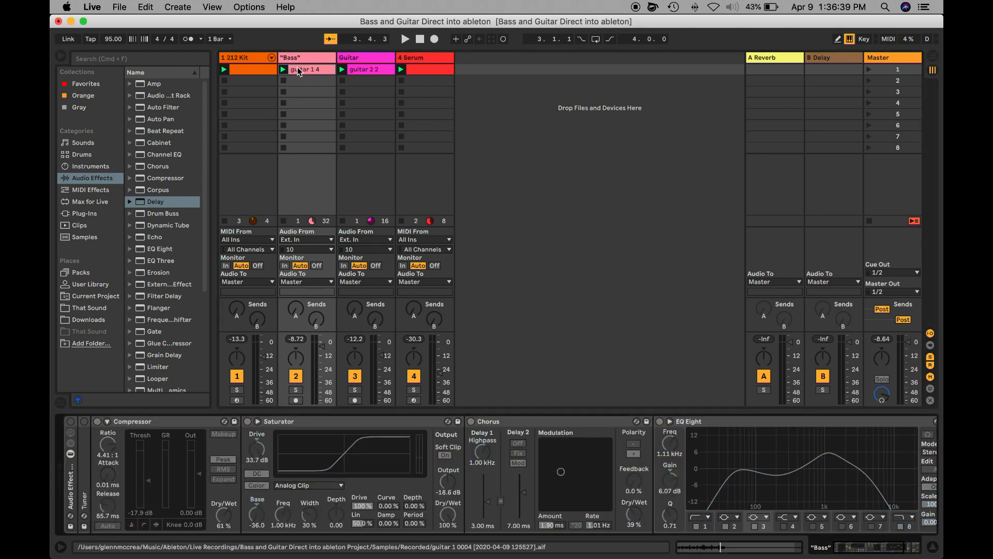
{"action": "left_click", "coordinate": [302, 69]}
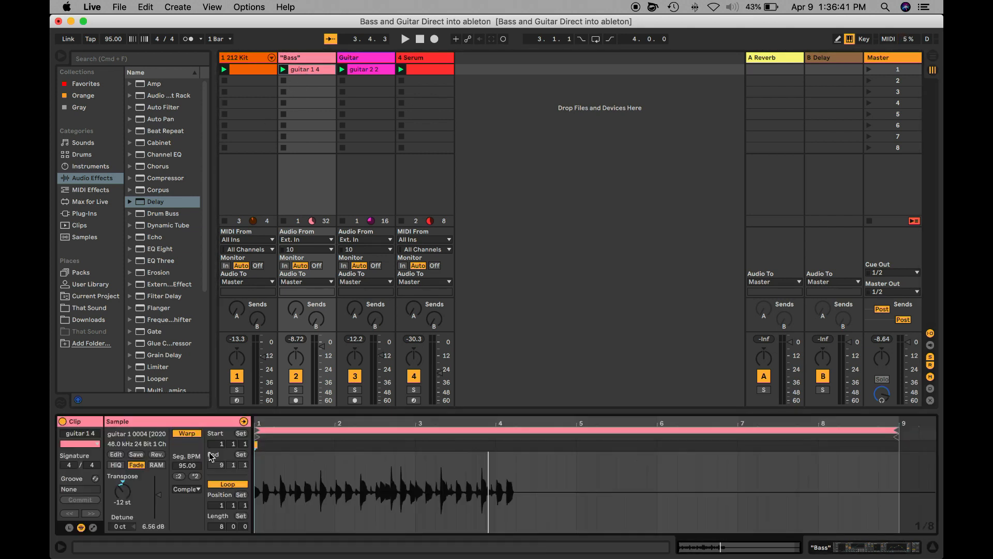
Step: Reset the guitar 1 4 clip's transpose to 0 st and play the Bass track soloed
{"action": "double_click", "coordinate": [122, 495]}
{"action": "left_click", "coordinate": [298, 391]}
{"action": "left_click", "coordinate": [298, 391]}
{"action": "key", "text": "space"}
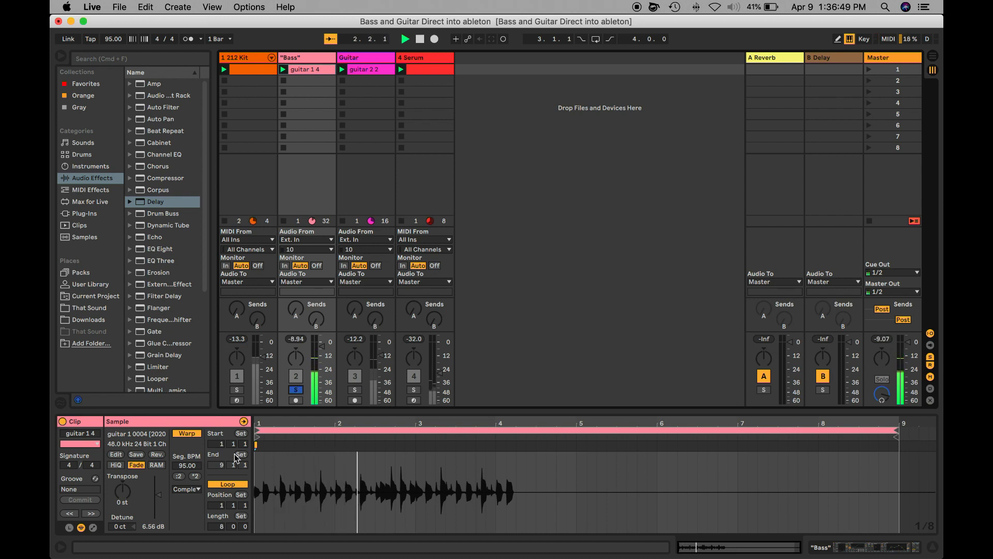
Step: Set the guitar 1 4 clip's transpose to -12 st, listen to it, and unsolo the Bass track
{"action": "left_click", "coordinate": [126, 504]}
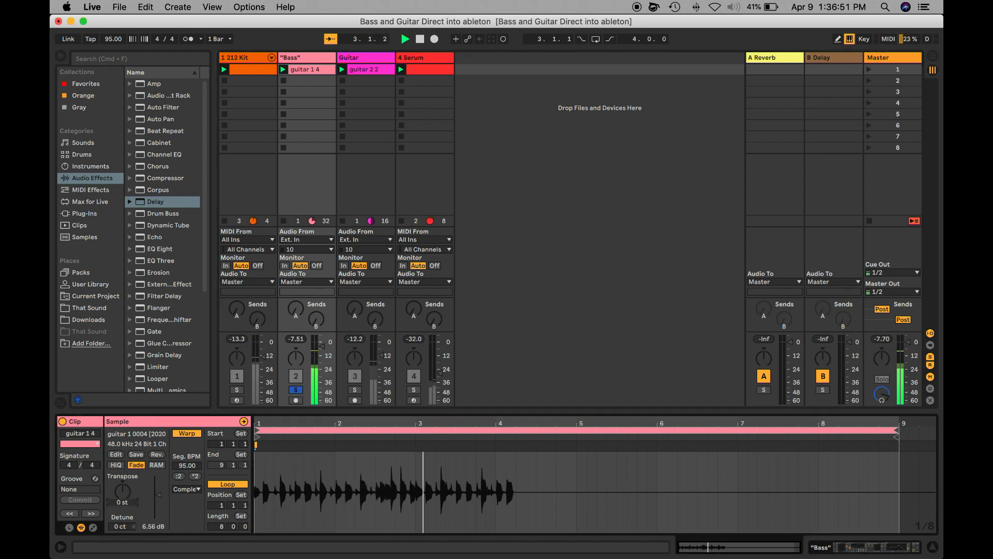
{"action": "mouse_move", "coordinate": [125, 504]}
{"action": "left_mouse_down"}
{"action": "mouse_move", "coordinate": [124, 523]}
{"action": "mouse_move", "coordinate": [124, 492]}
{"action": "left_mouse_up"}
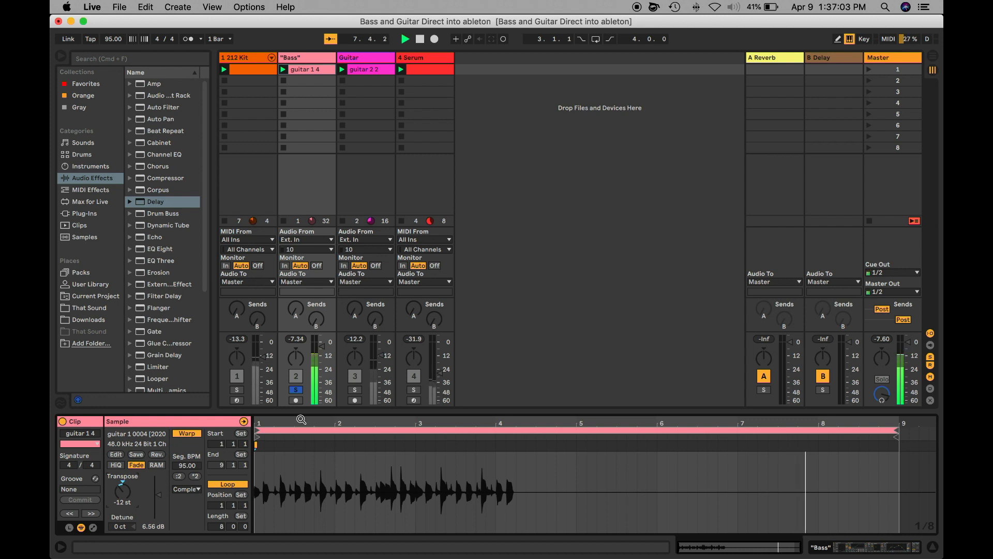
{"action": "left_click", "coordinate": [297, 392]}
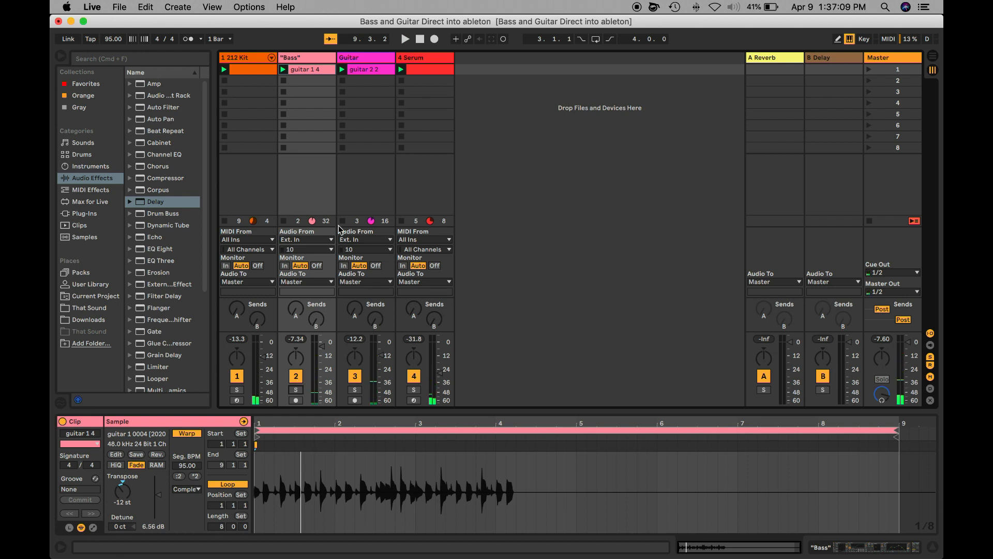
Step: Show the Bass track's effect chain and the Guitar track's effect chain for comparison
{"action": "left_click", "coordinate": [314, 59]}
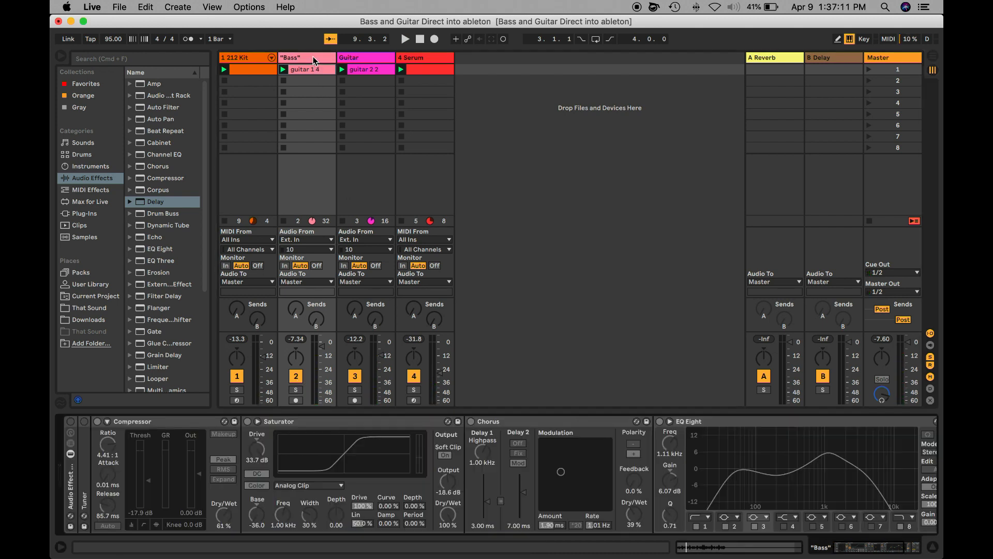
{"action": "left_click", "coordinate": [348, 59]}
{"action": "left_click", "coordinate": [349, 58]}
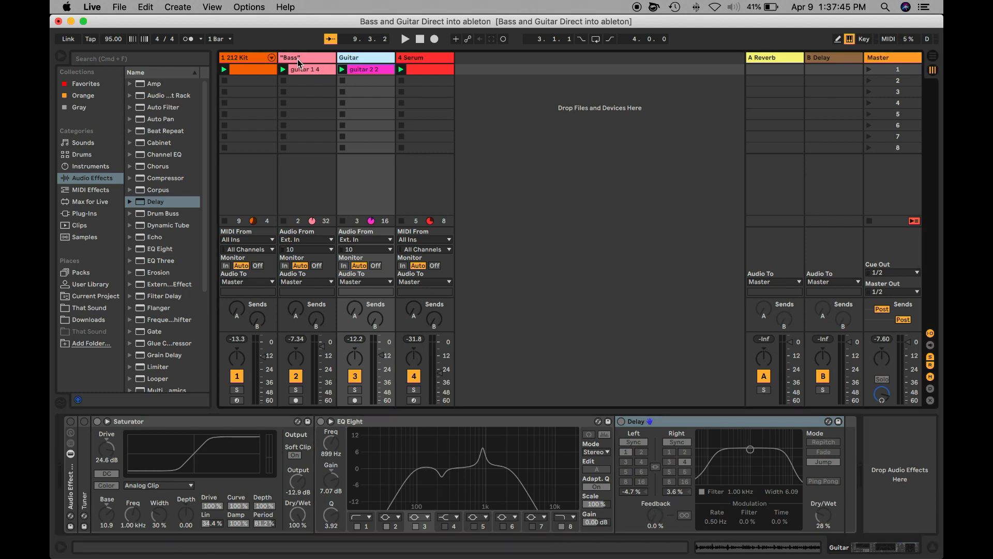
Step: Examine the devices in the Bass track's effect chain, from the Compressor through EQ Eight to Utility
{"action": "left_click", "coordinate": [299, 149]}
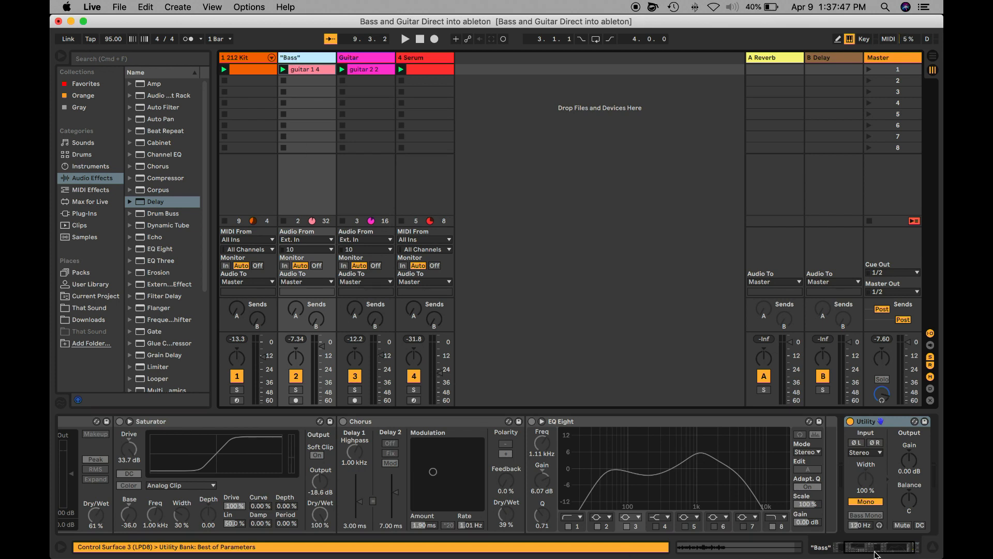
{"action": "left_click_drag", "start_coordinate": [877, 551], "coordinate": [843, 550]}
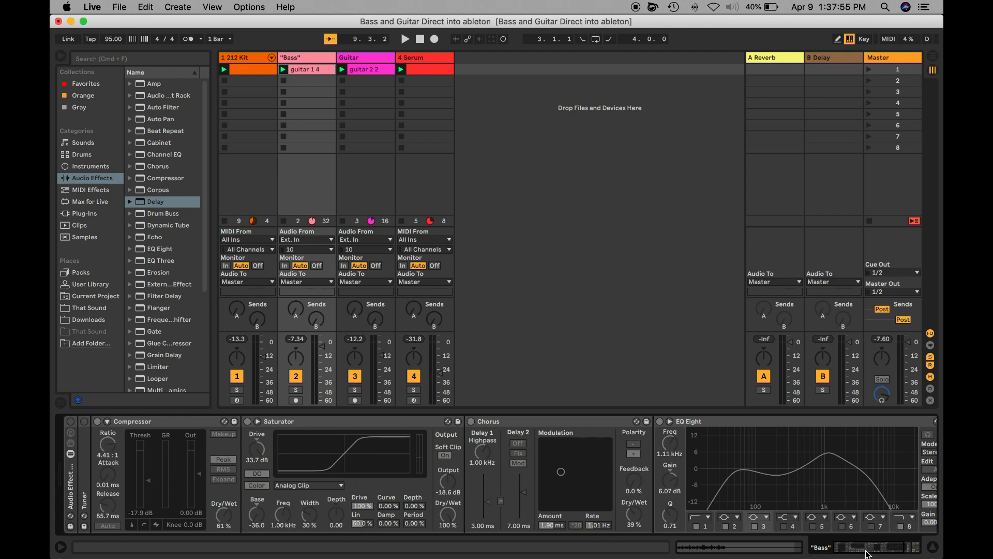
{"action": "left_click_drag", "start_coordinate": [868, 554], "coordinate": [875, 553]}
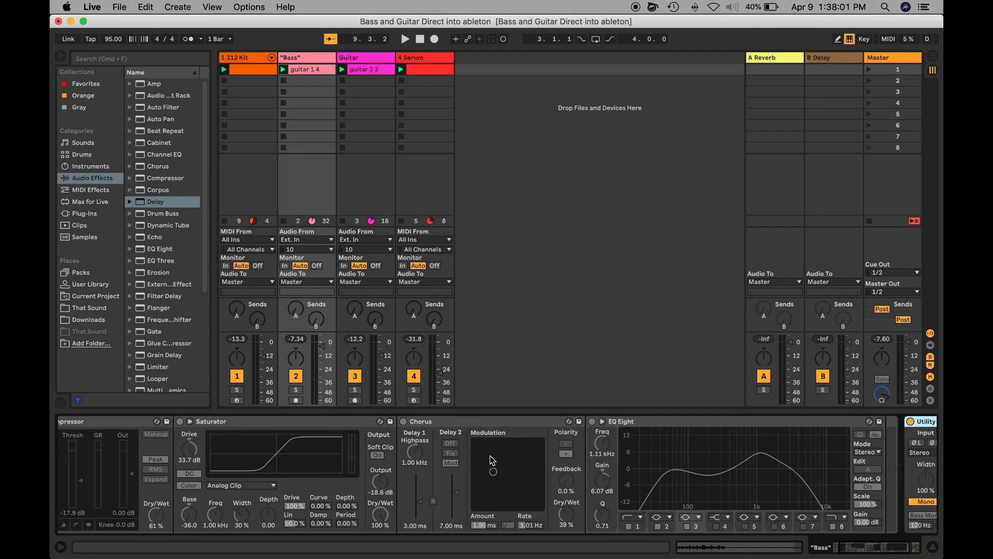
{"action": "left_click", "coordinate": [626, 438]}
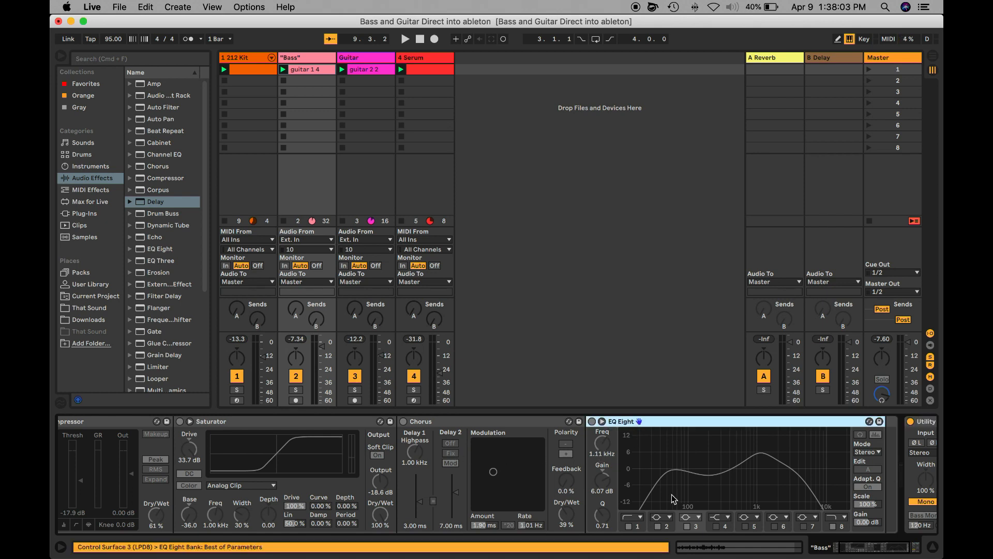
{"action": "left_click", "coordinate": [862, 551]}
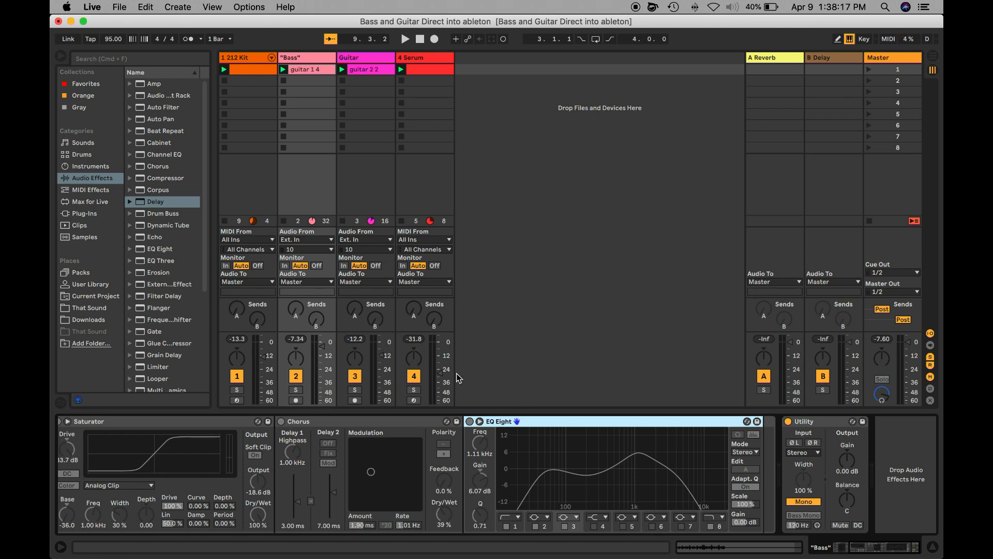
Step: Review the device chains of the Serum and 212 Kit tracks, and return to the start of the Bass chain
{"action": "left_click", "coordinate": [441, 93]}
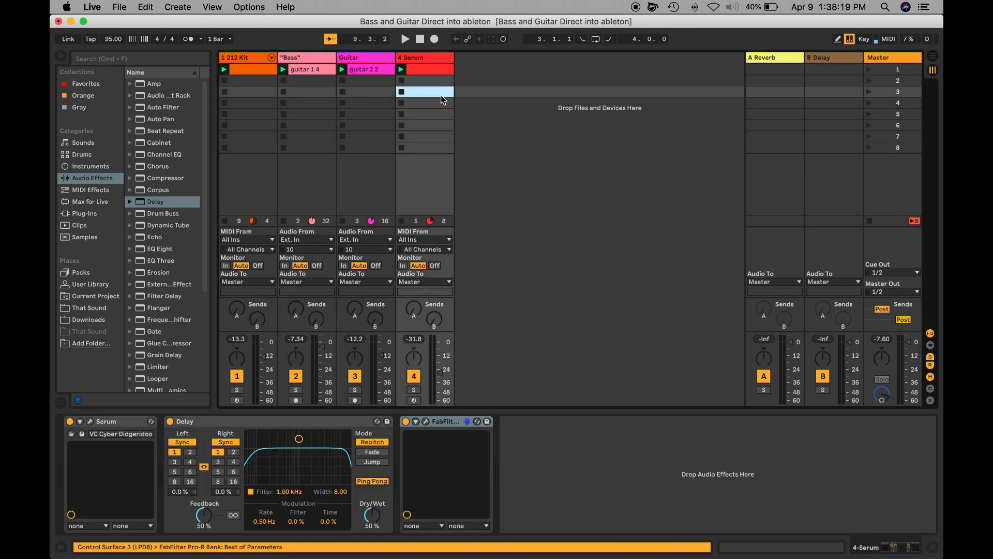
{"action": "left_click", "coordinate": [261, 57]}
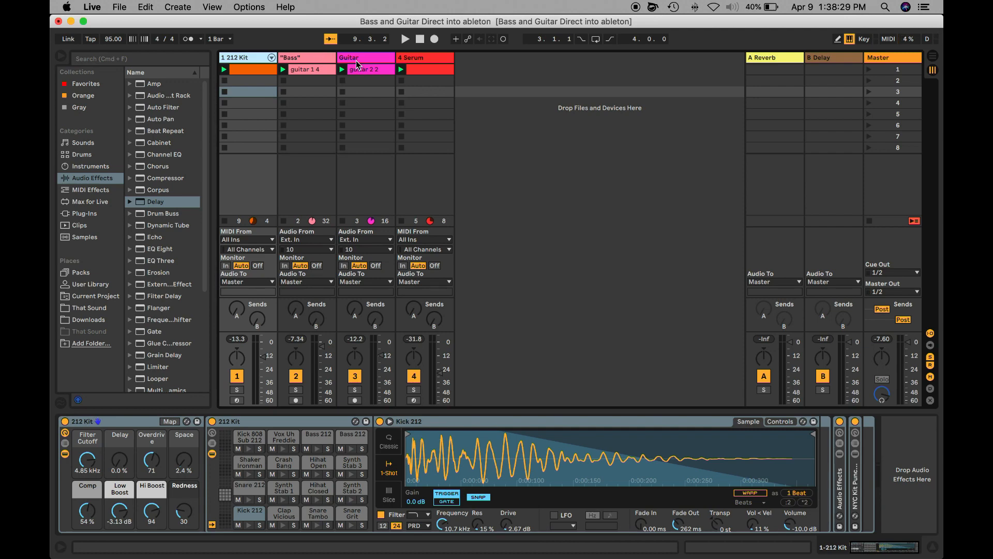
{"action": "left_click", "coordinate": [326, 61]}
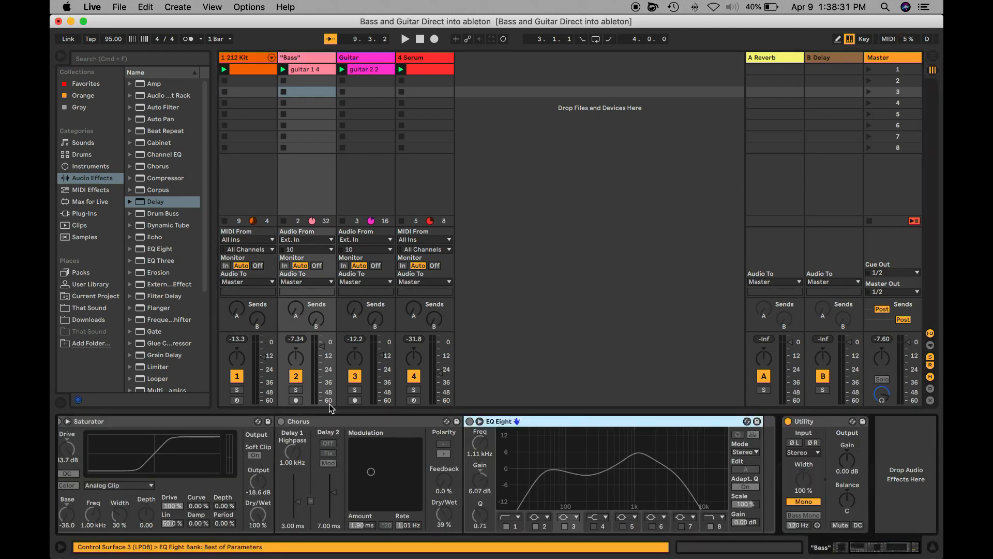
{"action": "left_click_drag", "start_coordinate": [874, 552], "coordinate": [835, 551]}
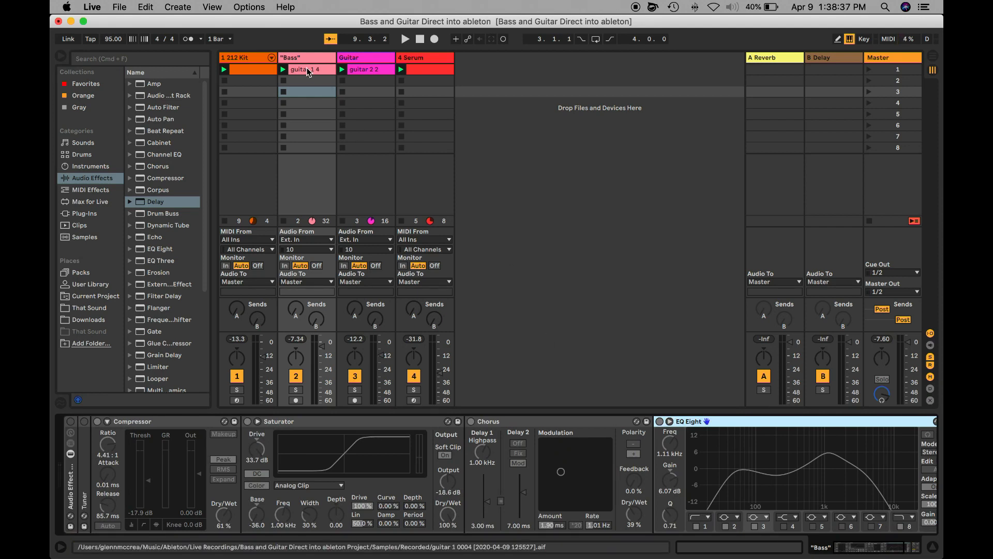
Step: Play the session with the 212 Kit and Serum tracks temporarily muted to hear Bass and Guitar alone, unmute them, and stop playback
{"action": "key", "text": "space"}
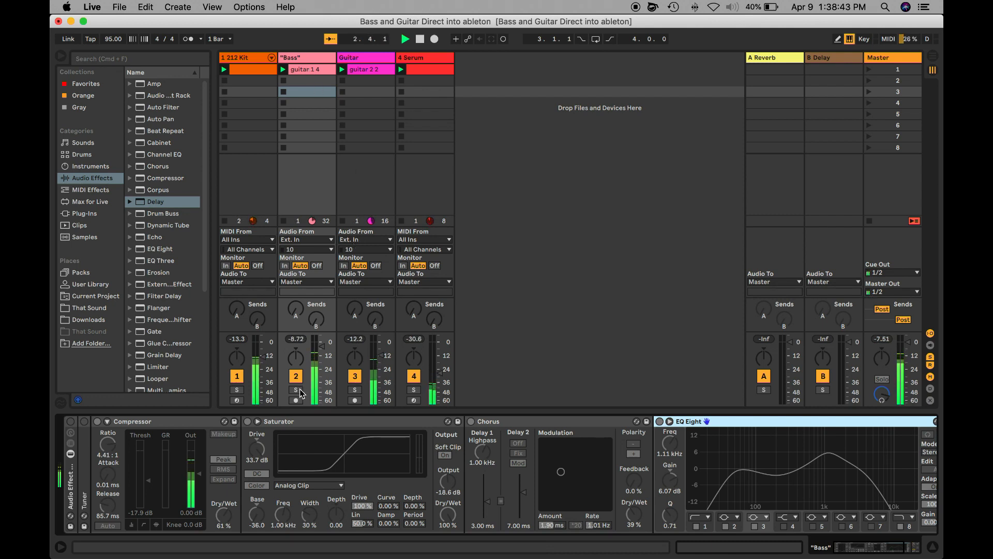
{"action": "key", "text": "F1"}
{"action": "key", "text": "F4"}
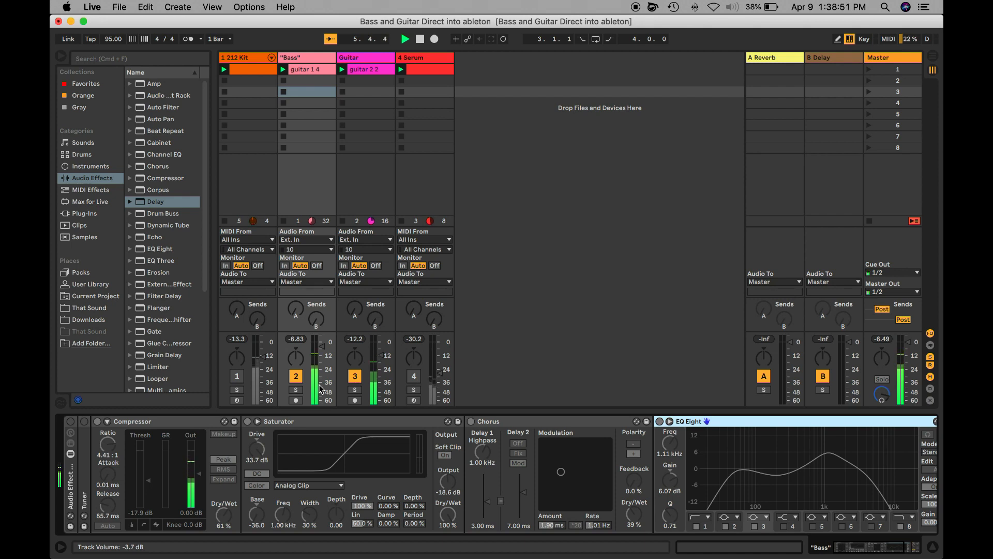
{"action": "key", "text": "F1"}
{"action": "key", "text": "F4"}
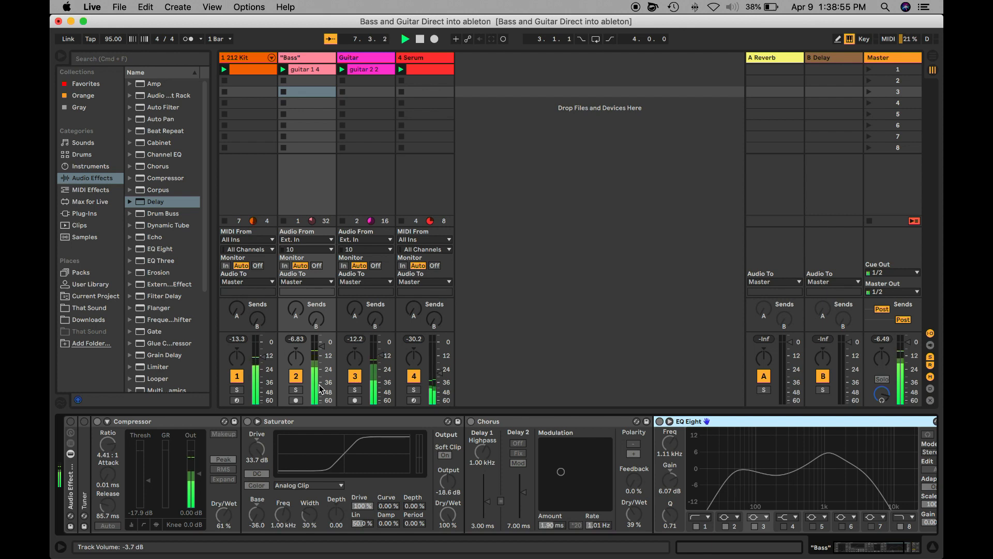
{"action": "key", "text": "space"}
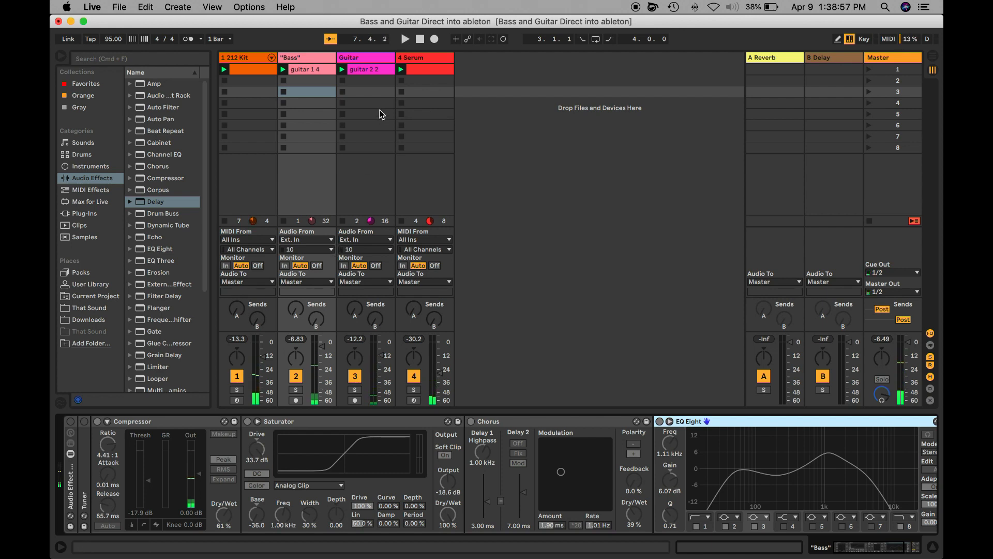
Step: Enable the Guitar track's effect rack and inspect bands 3 and 2 of its EQ Eight
{"action": "left_click", "coordinate": [364, 58]}
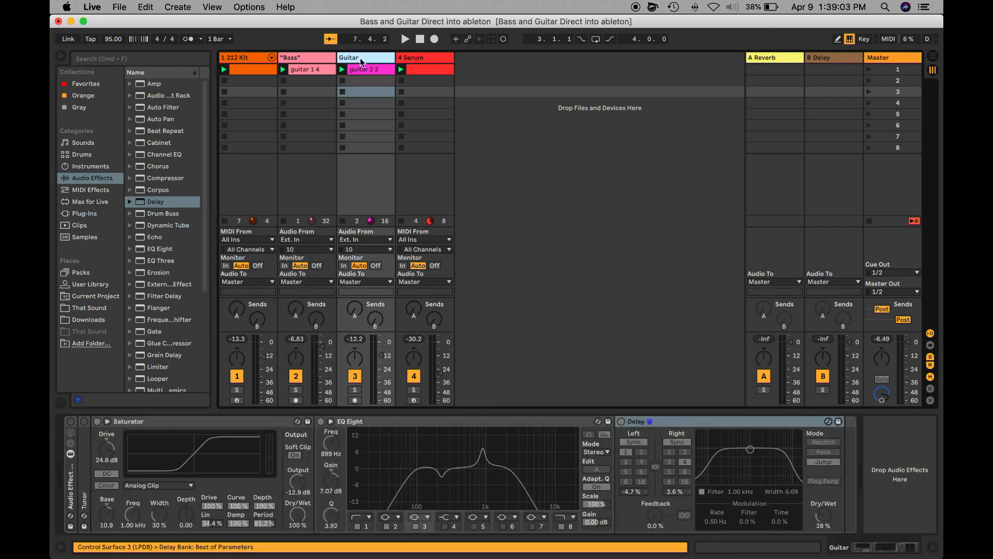
{"action": "left_click", "coordinate": [70, 422]}
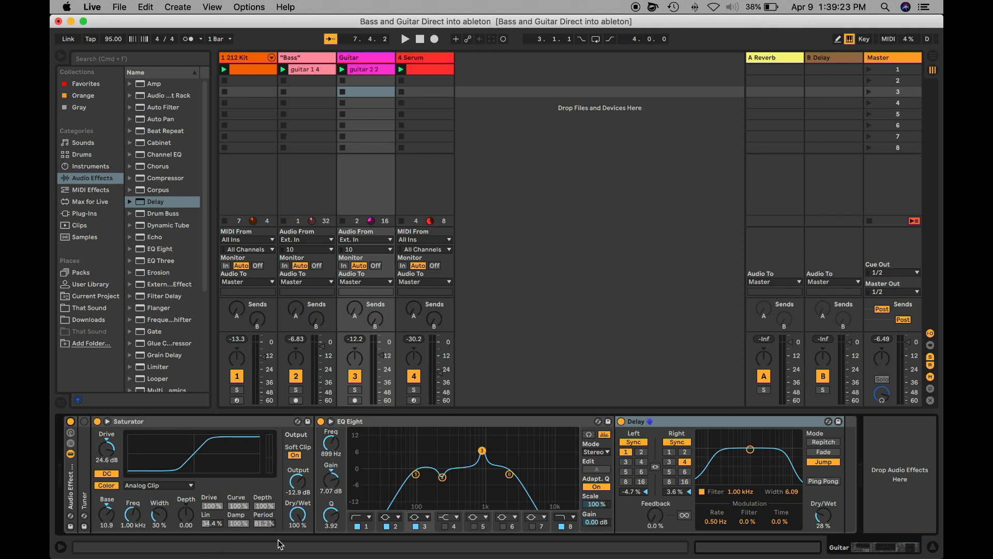
{"action": "left_click", "coordinate": [385, 428]}
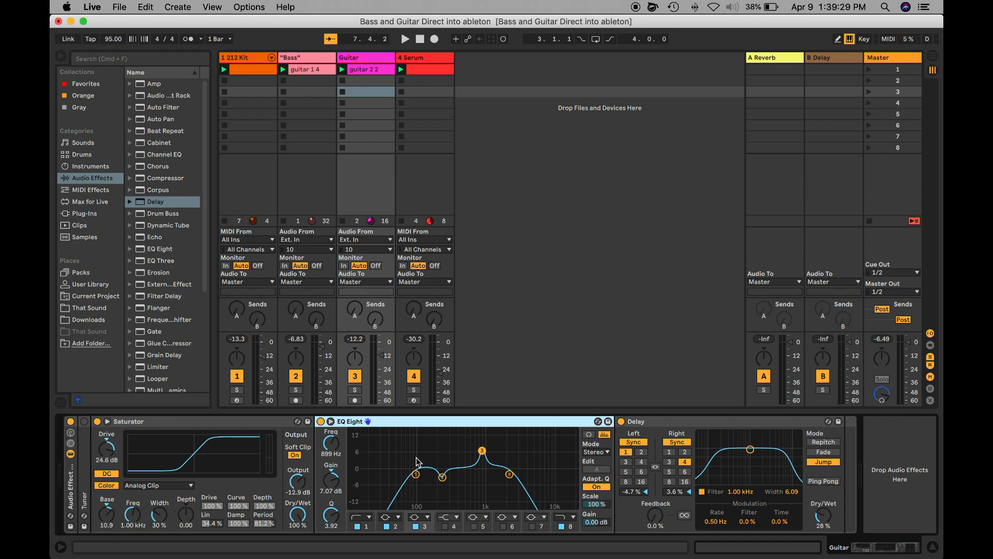
{"action": "left_click", "coordinate": [483, 451]}
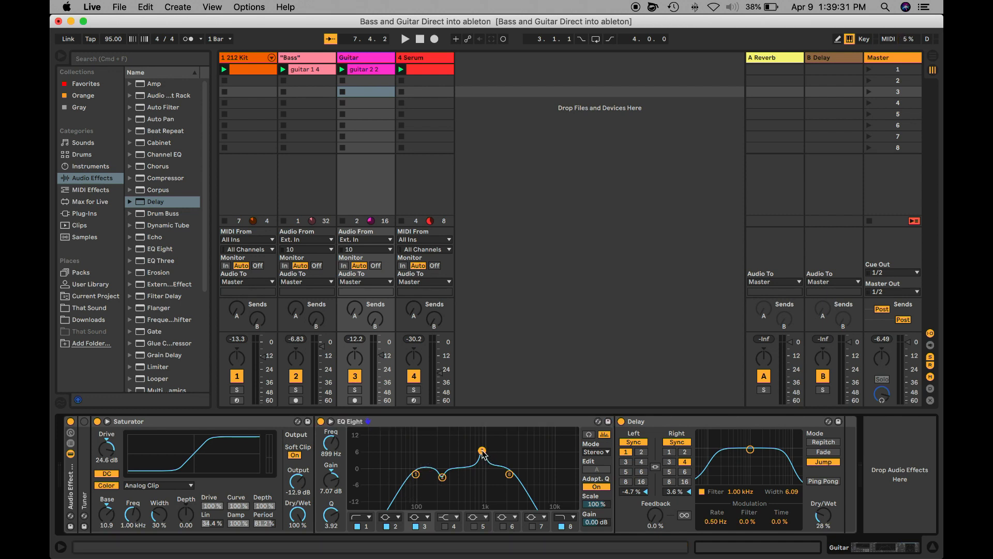
{"action": "left_click", "coordinate": [443, 478]}
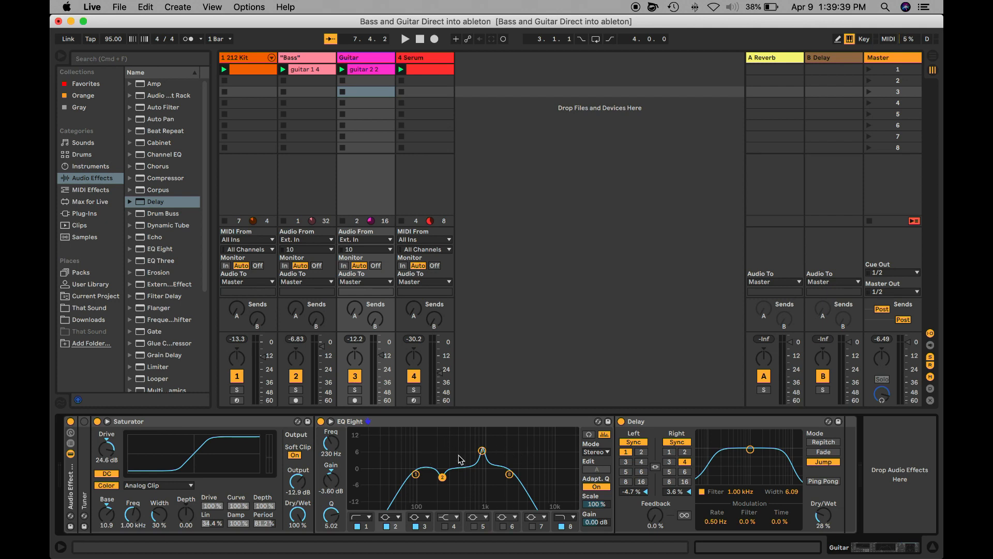
Step: Solo the Guitar track and play it, switching its Delay and effect rack off and on to compare the sound
{"action": "left_click", "coordinate": [355, 390]}
{"action": "key", "text": "space"}
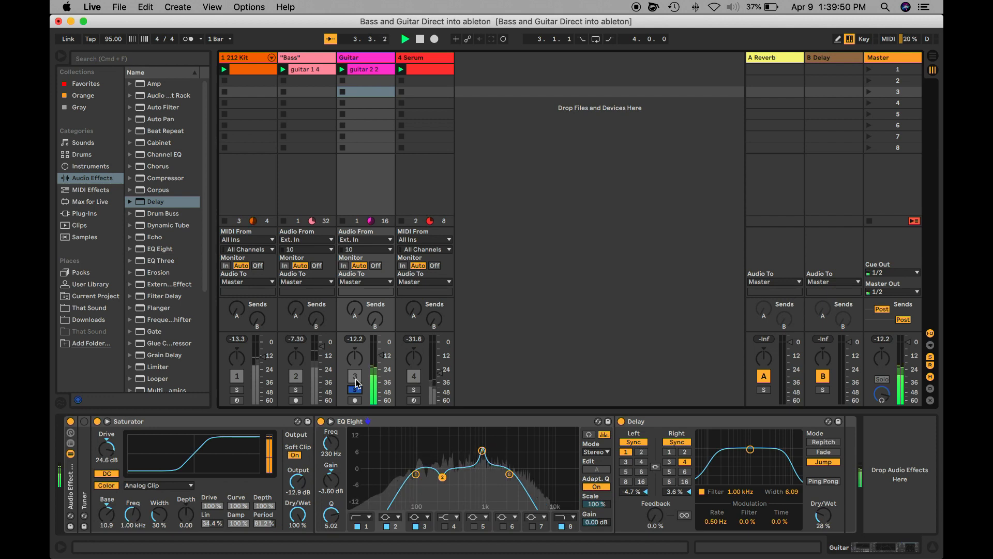
{"action": "left_click", "coordinate": [622, 421]}
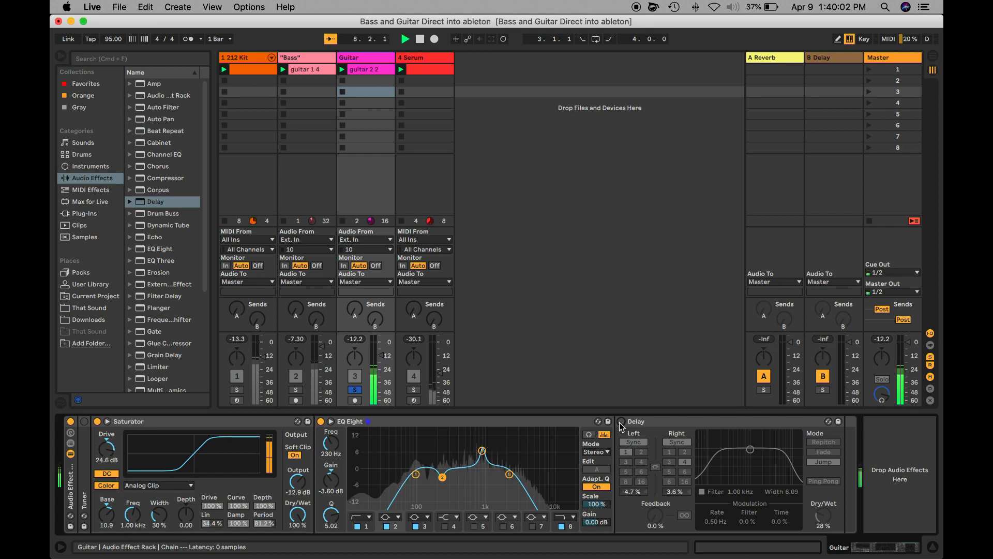
{"action": "left_click", "coordinate": [622, 422]}
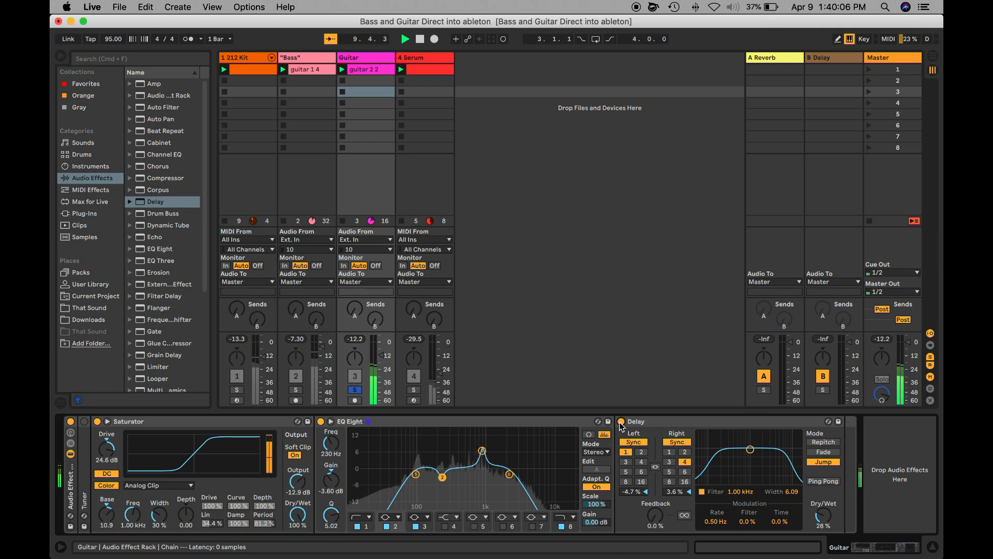
{"action": "left_click", "coordinate": [621, 423]}
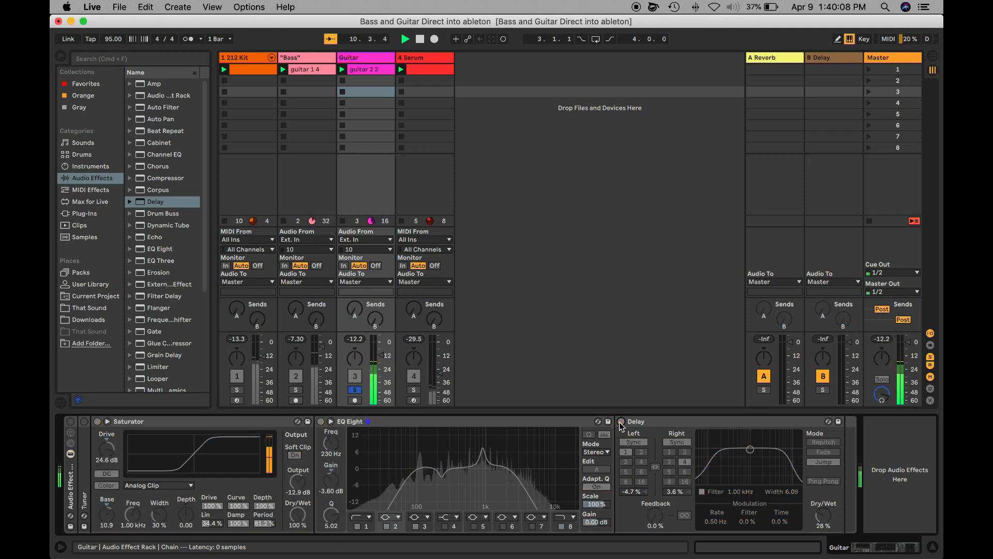
{"action": "left_click", "coordinate": [622, 422]}
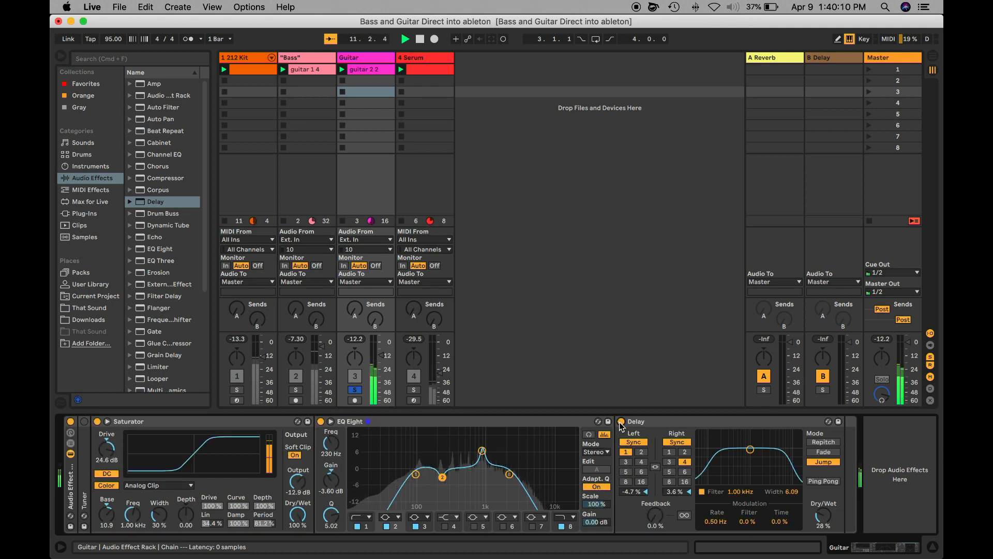
Step: Compare the Guitar track's sound with its effects off and on once more, stop playback and unsolo the track
{"action": "left_click", "coordinate": [621, 423]}
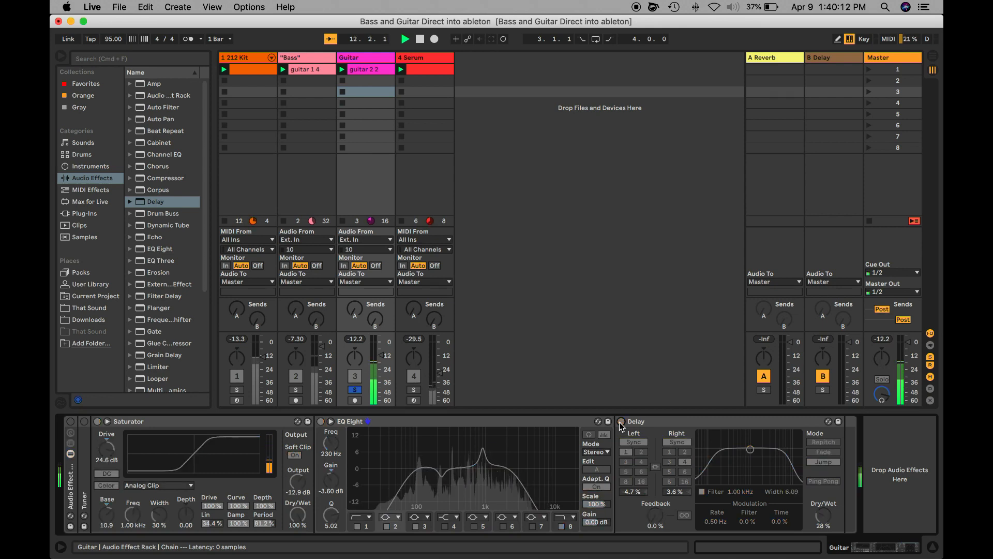
{"action": "left_click", "coordinate": [621, 423]}
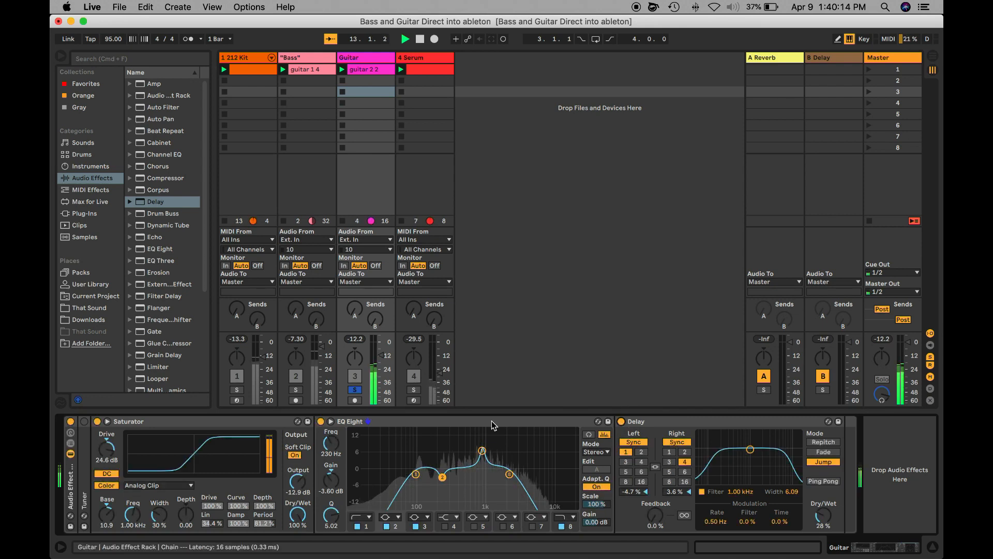
{"action": "left_click", "coordinate": [355, 390]}
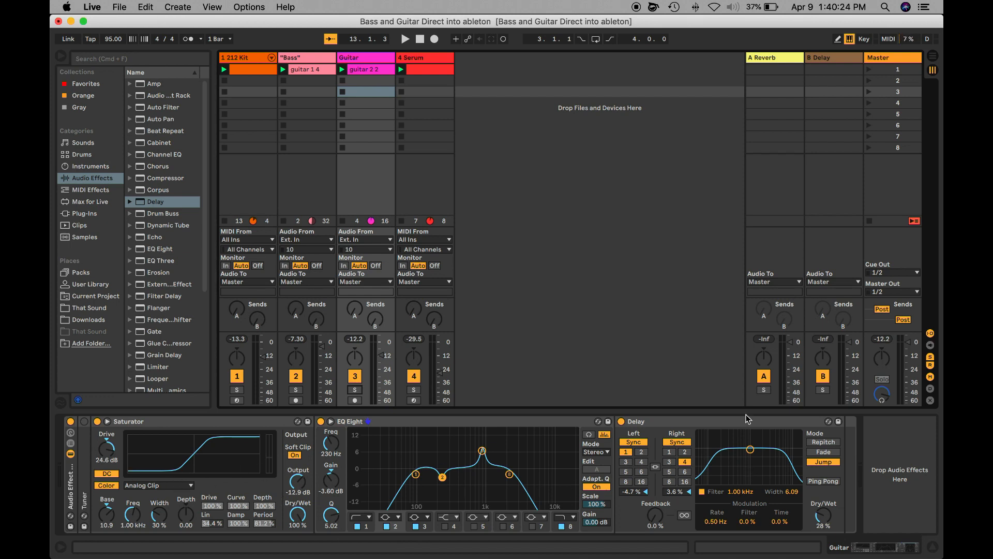
Step: Show the Bass track's device chain, enable its effect rack, and review the effects from Compressor to Utility
{"action": "left_click", "coordinate": [295, 58]}
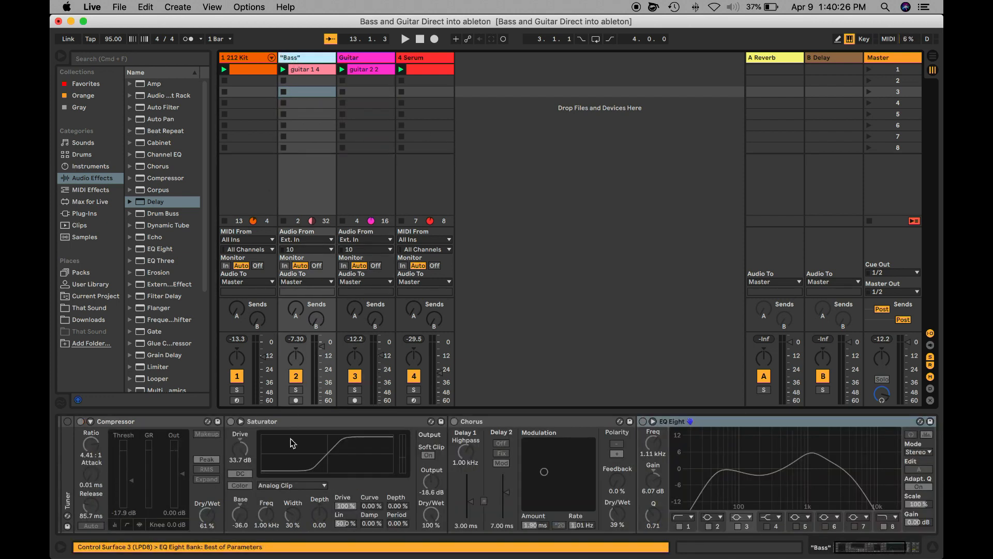
{"action": "left_click_drag", "start_coordinate": [869, 554], "coordinate": [823, 554]}
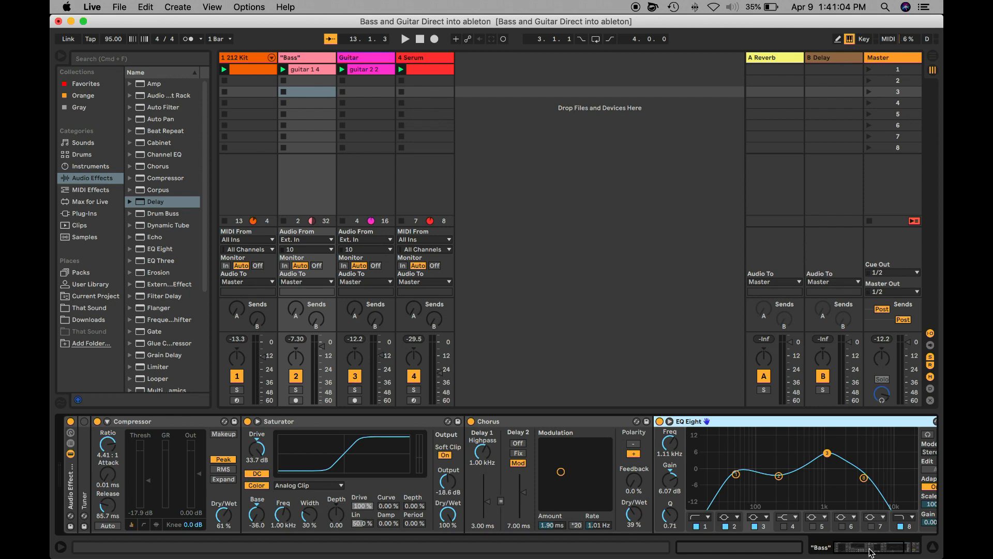
{"action": "left_click_drag", "start_coordinate": [870, 550], "coordinate": [877, 550]}
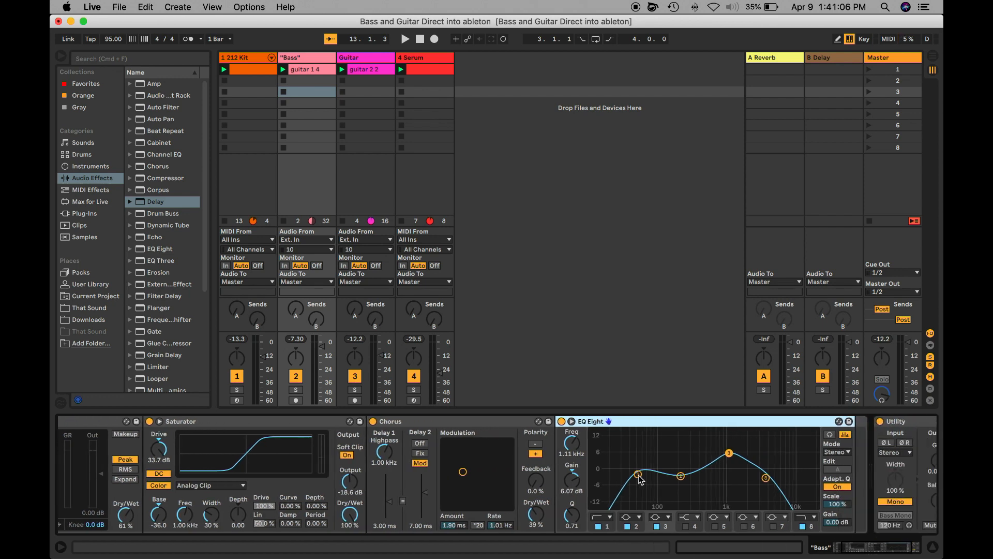
Step: Solo the Bass track and play it with its effect rack bypassed, and re-enable the rack to compare
{"action": "key", "text": "0"}
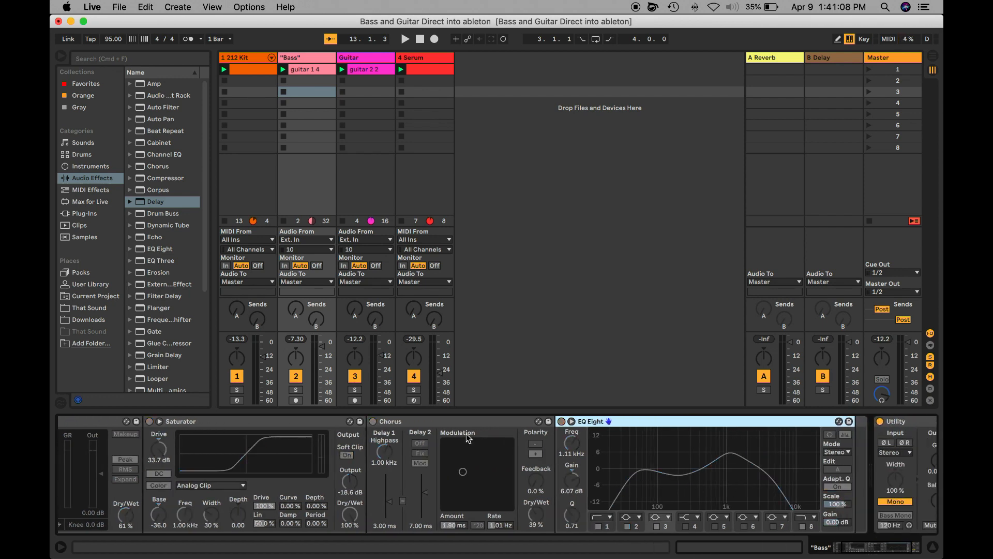
{"action": "left_click", "coordinate": [296, 390]}
{"action": "key", "text": "space"}
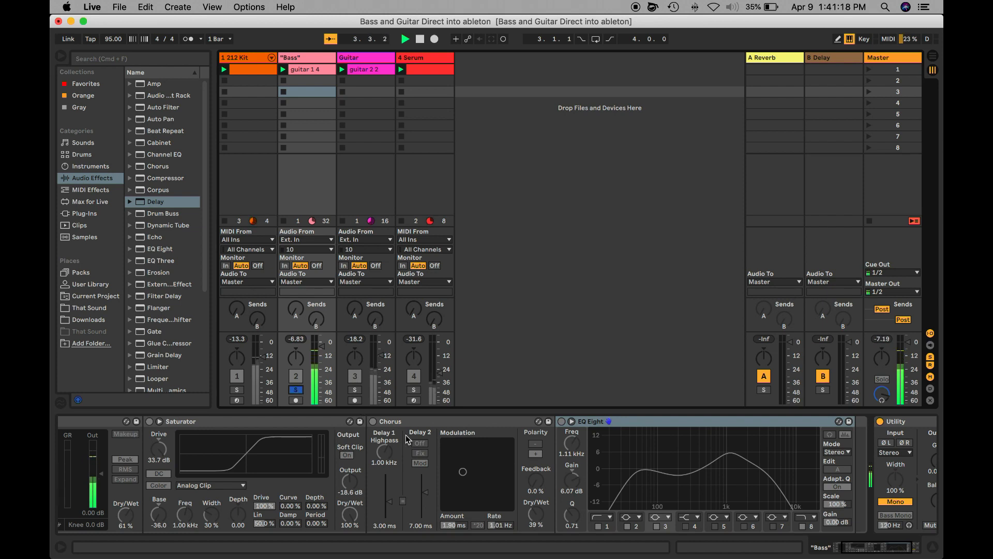
{"action": "left_click_drag", "start_coordinate": [842, 547], "coordinate": [824, 551]}
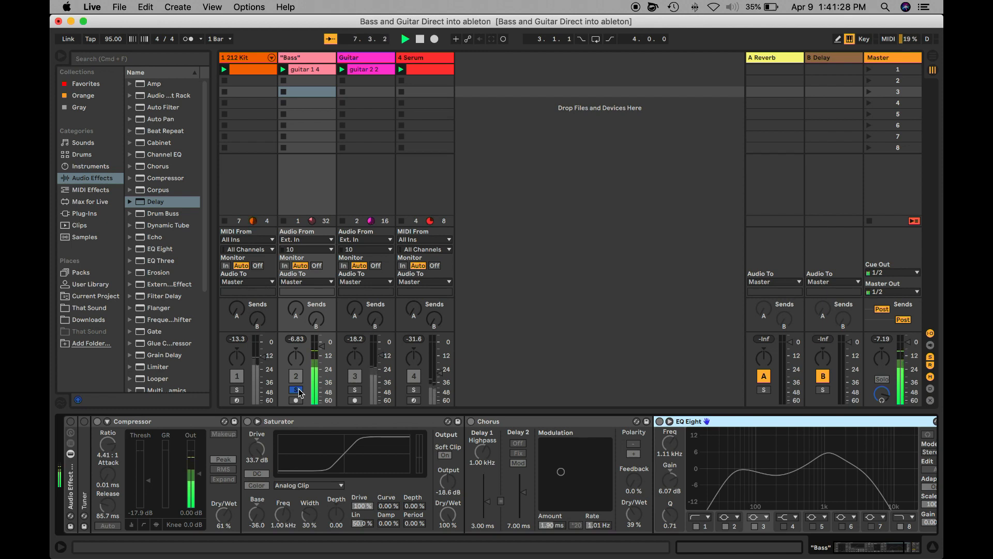
{"action": "key", "text": "super+z"}
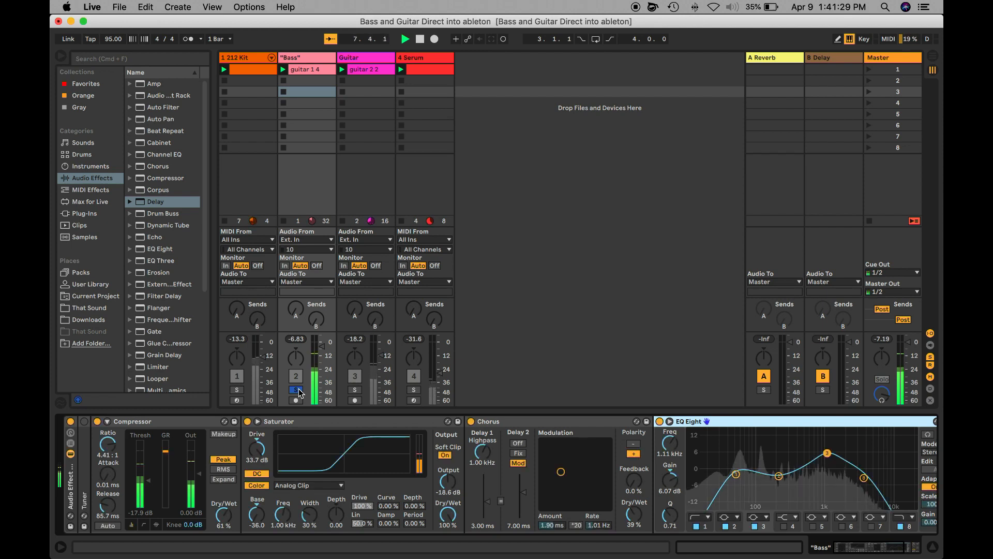
Step: Switch off the Saturator, Chorus and EQ Eight in the Bass rack to hear the Compressor alone
{"action": "left_click", "coordinate": [247, 421]}
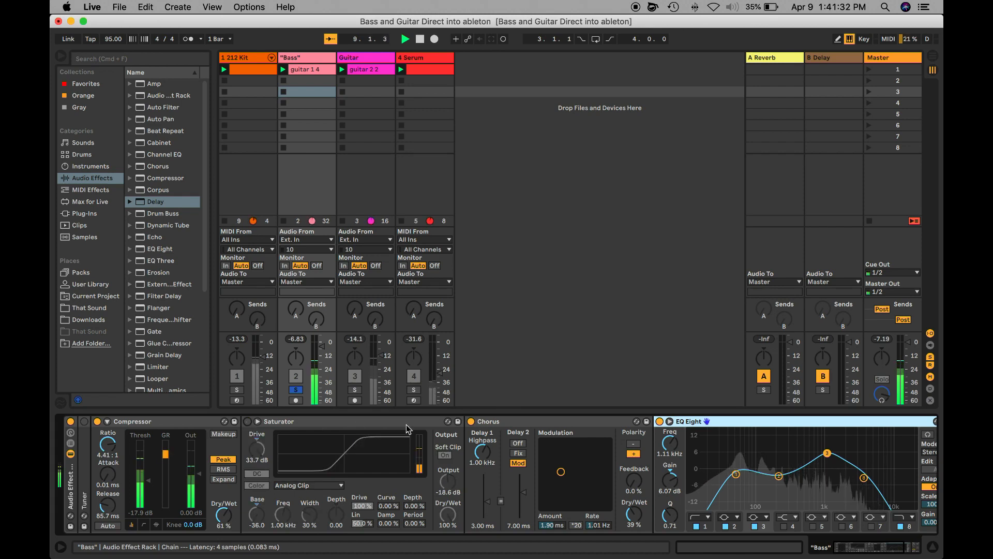
{"action": "left_click", "coordinate": [471, 422]}
{"action": "left_click", "coordinate": [660, 422]}
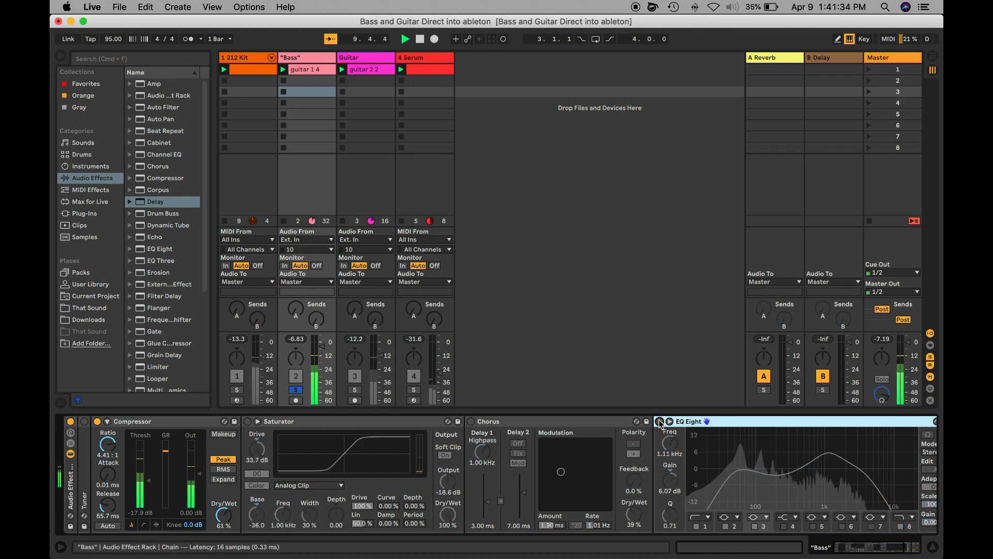
{"action": "left_click_drag", "start_coordinate": [860, 549], "coordinate": [735, 546]}
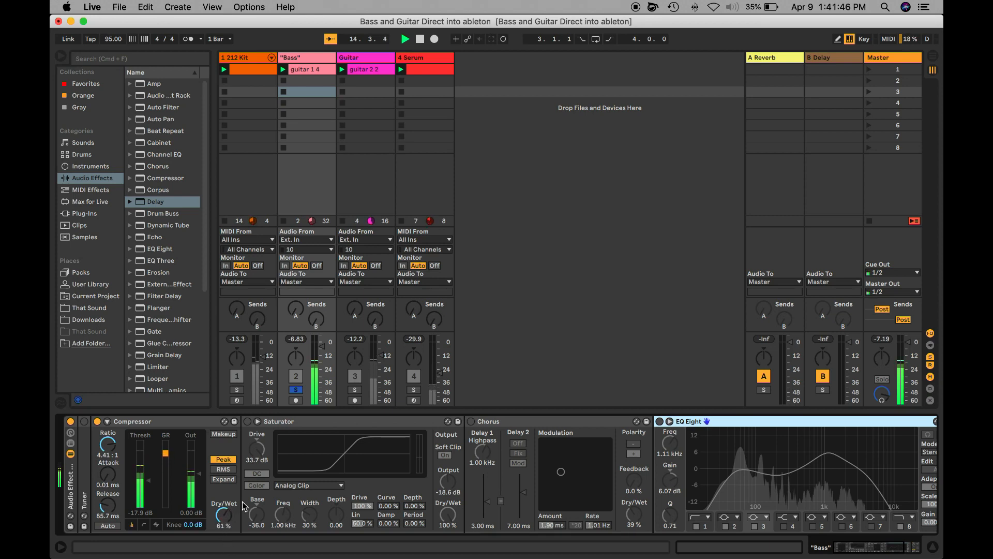
Step: Re-enable the Bass track's Saturator and Chorus one at a time, and compare the Utility's Mono option off and on
{"action": "left_click", "coordinate": [248, 422]}
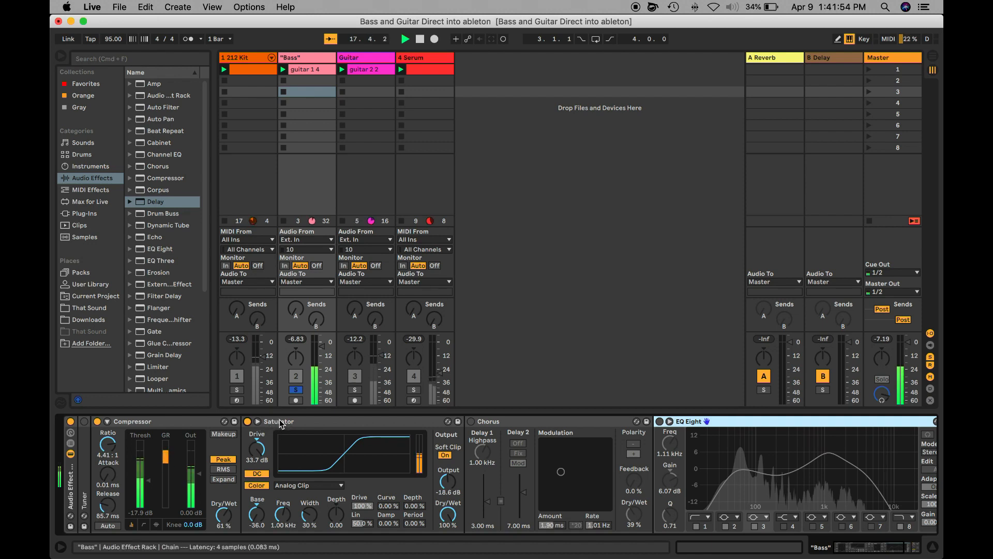
{"action": "left_click", "coordinate": [471, 422]}
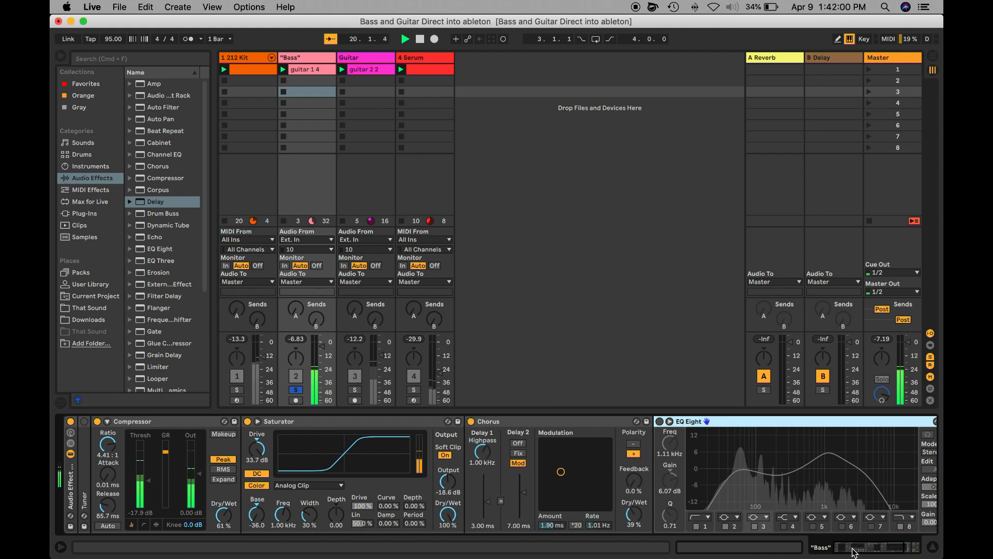
{"action": "left_click_drag", "start_coordinate": [855, 552], "coordinate": [875, 554]}
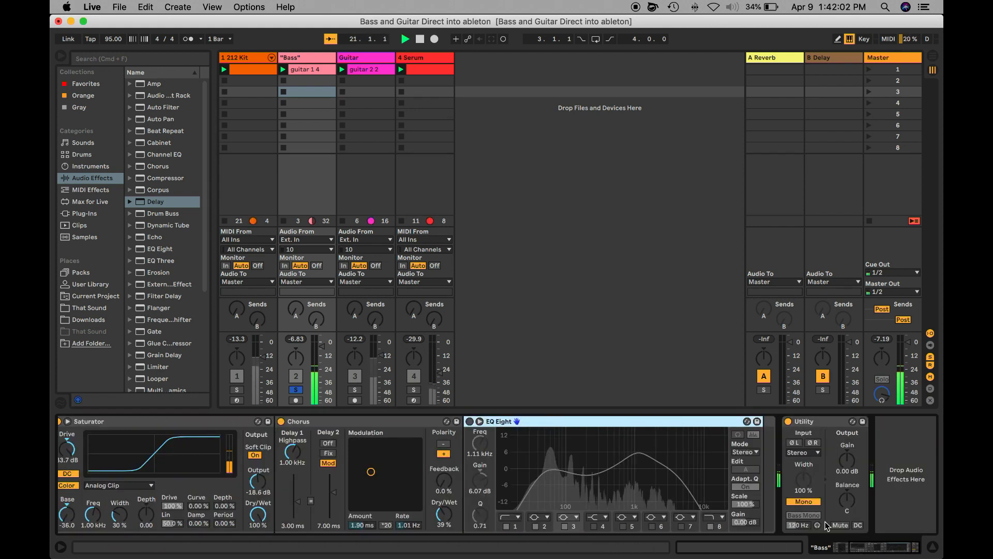
{"action": "left_click", "coordinate": [810, 503]}
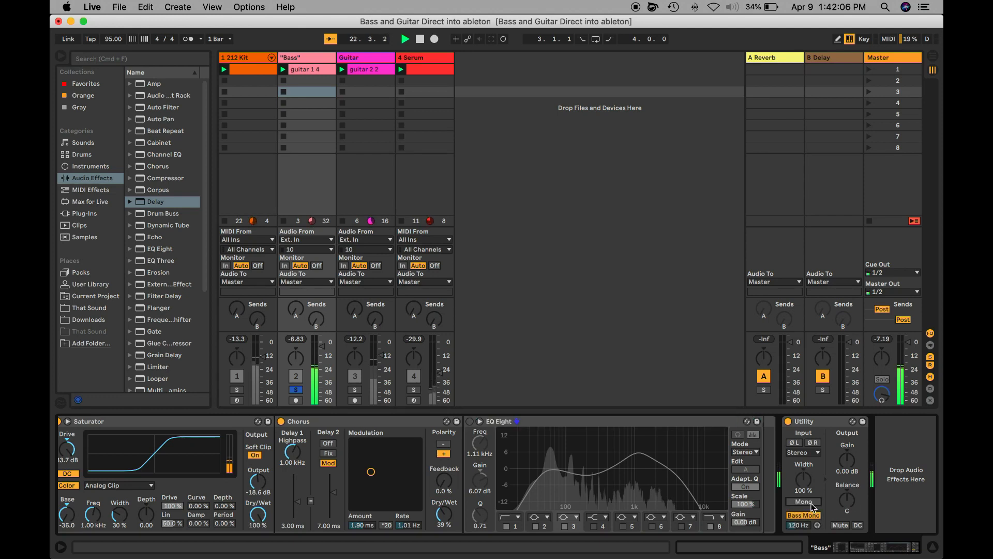
{"action": "left_click", "coordinate": [812, 502]}
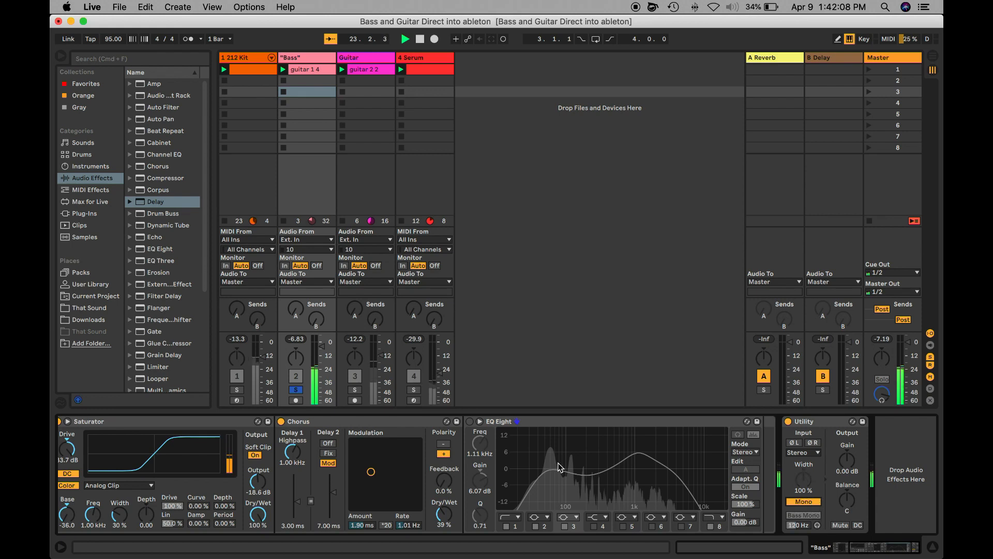
Step: Switch the Bass track's EQ Eight back on, stop playback and unsolo the track
{"action": "left_click", "coordinate": [471, 421]}
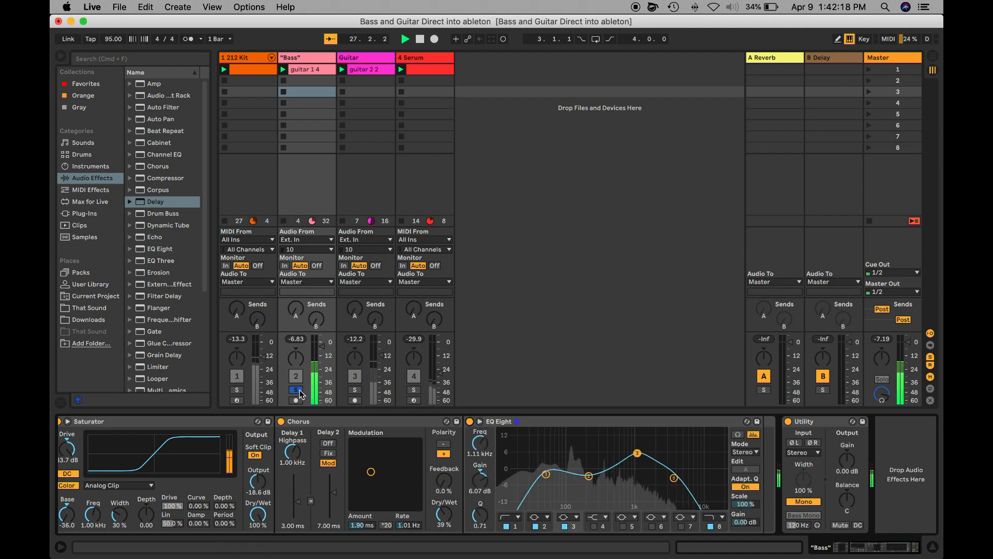
{"action": "key", "text": "space"}
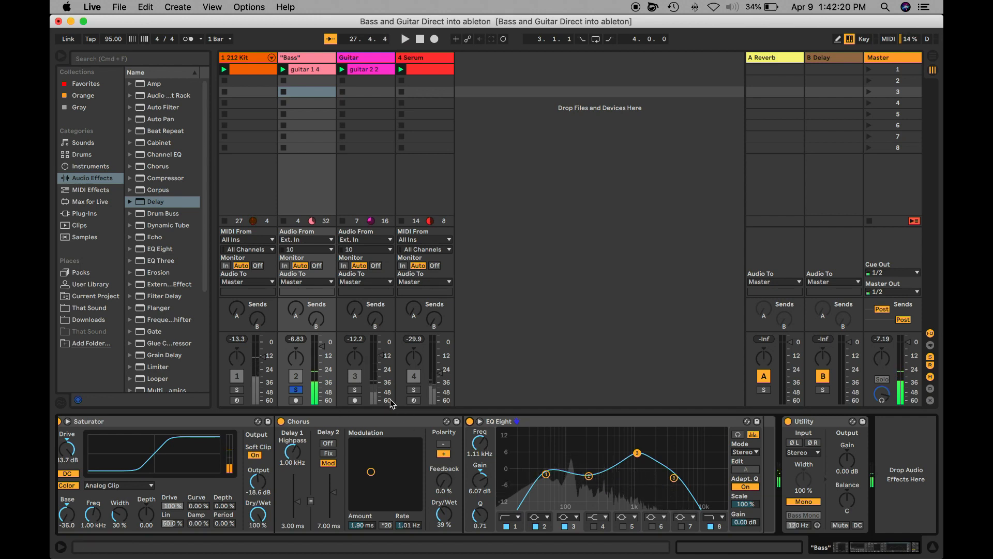
{"action": "left_click", "coordinate": [295, 391]}
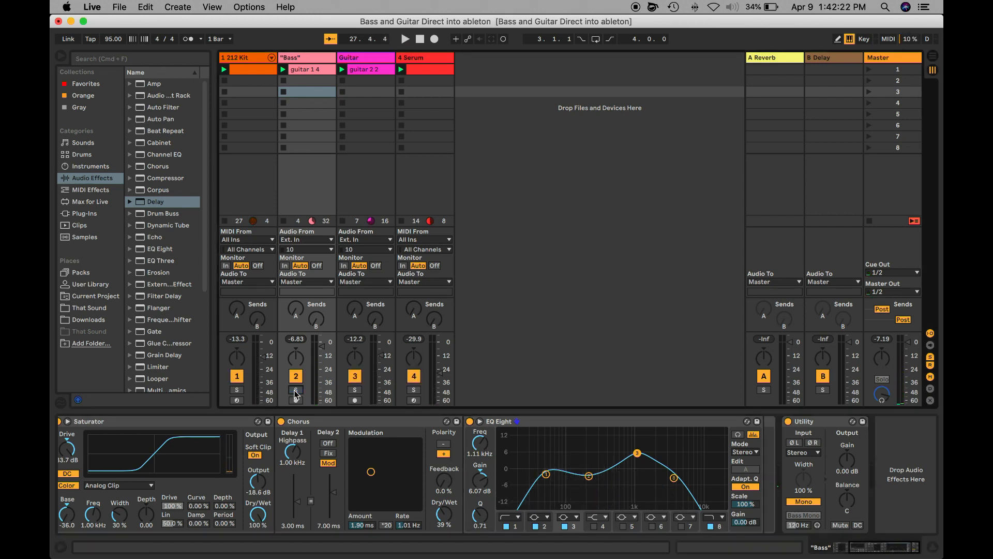
Step: Mute the 212 Kit and Serum tracks and play Bass with Guitar, bypassing and re-enabling the Bass effect rack
{"action": "key", "text": "F1"}
{"action": "key", "text": "F4"}
{"action": "key", "text": "space"}
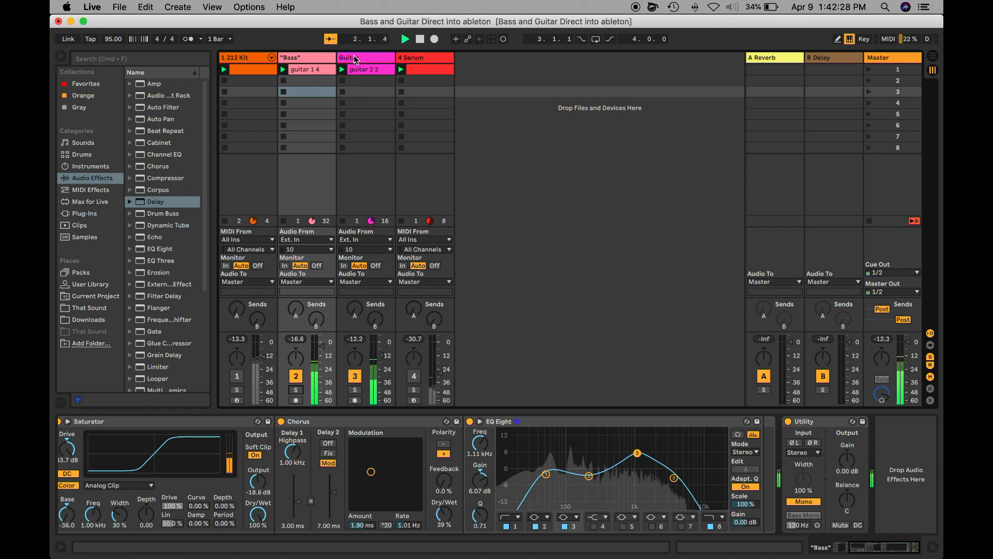
{"action": "key", "text": "0"}
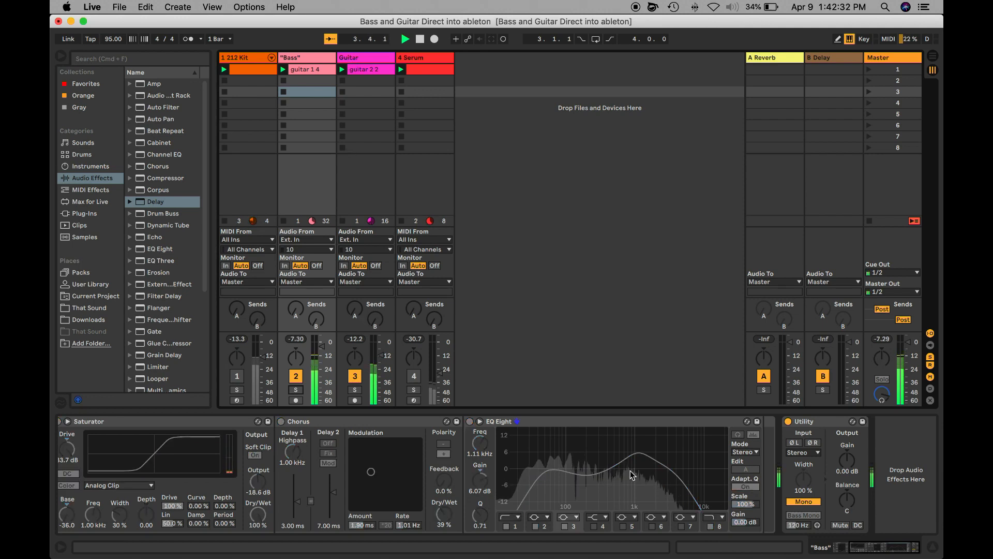
{"action": "left_click_drag", "start_coordinate": [866, 549], "coordinate": [833, 547]}
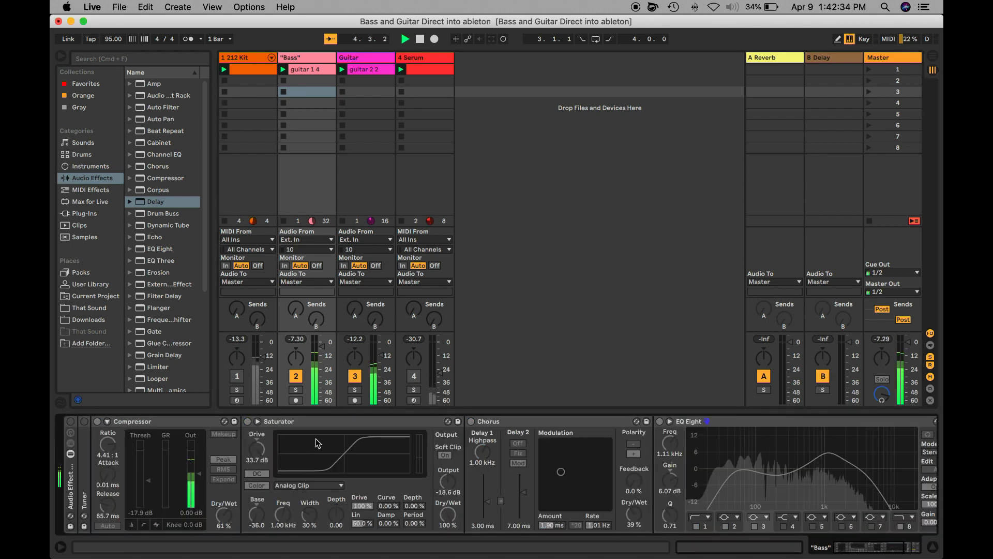
{"action": "left_click", "coordinate": [70, 421]}
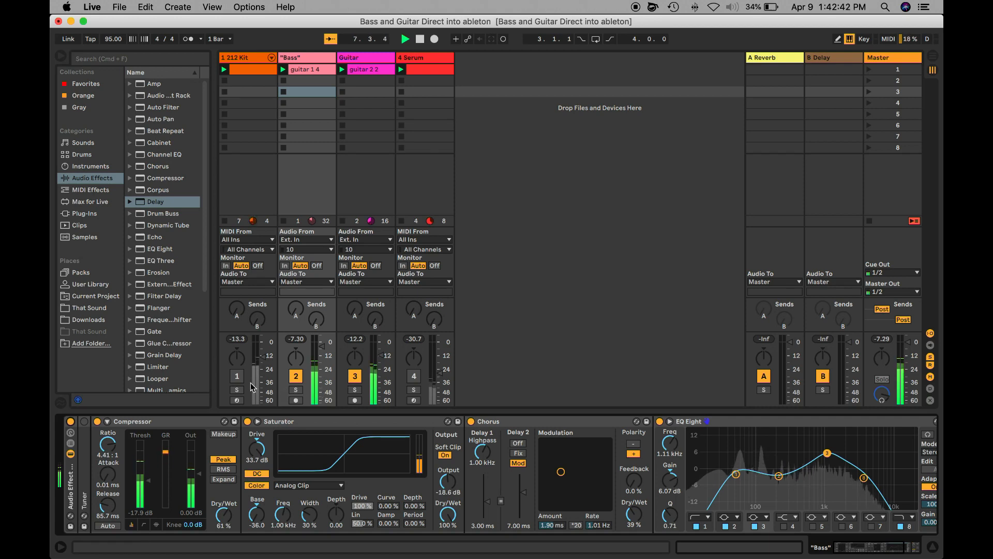
Step: Compare the Bass rack off and on with the 212 Kit and Serum tracks muted and unmuted, ending with everything enabled
{"action": "key", "text": "F1"}
{"action": "key", "text": "F4"}
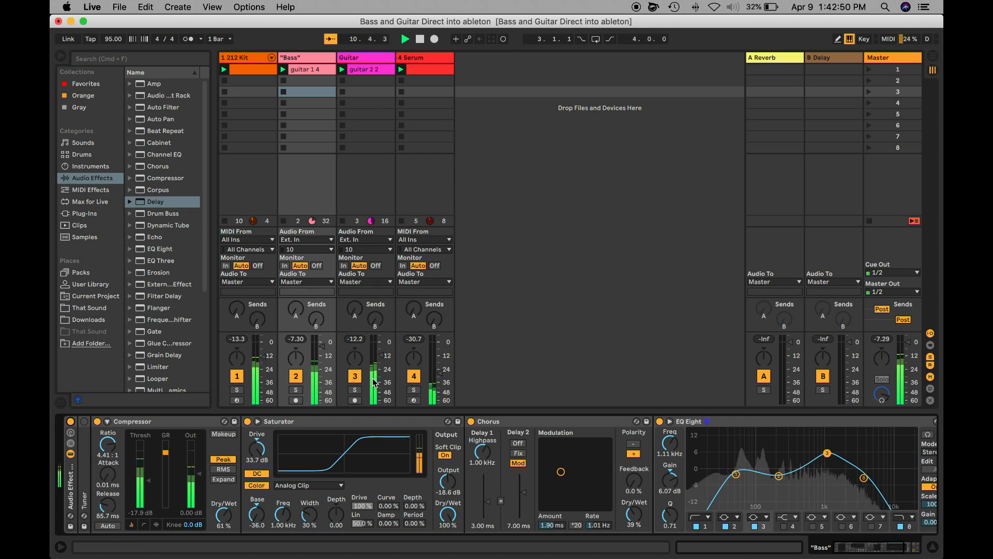
{"action": "key", "text": "0"}
{"action": "key", "text": "0"}
{"action": "key", "text": "F1"}
{"action": "key", "text": "F4"}
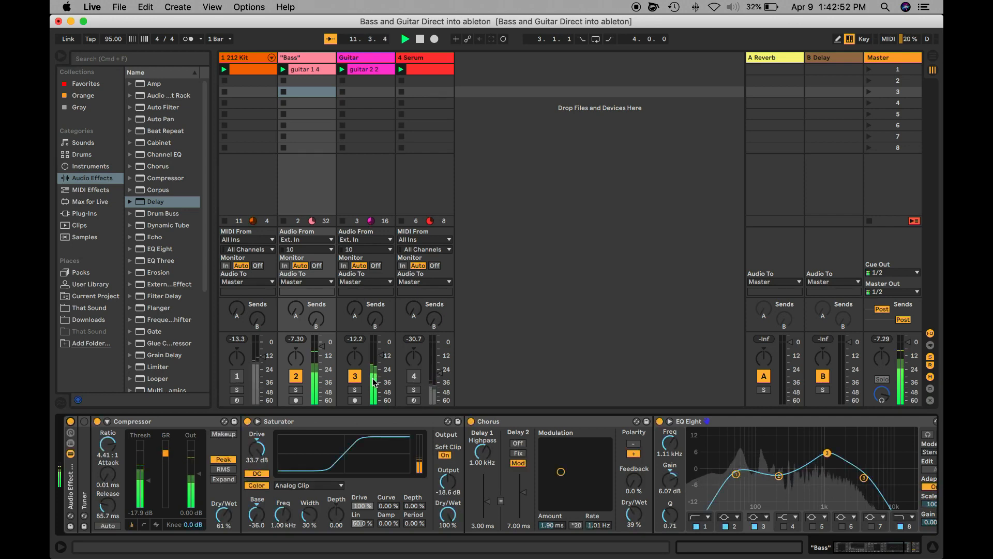
{"action": "key", "text": "0"}
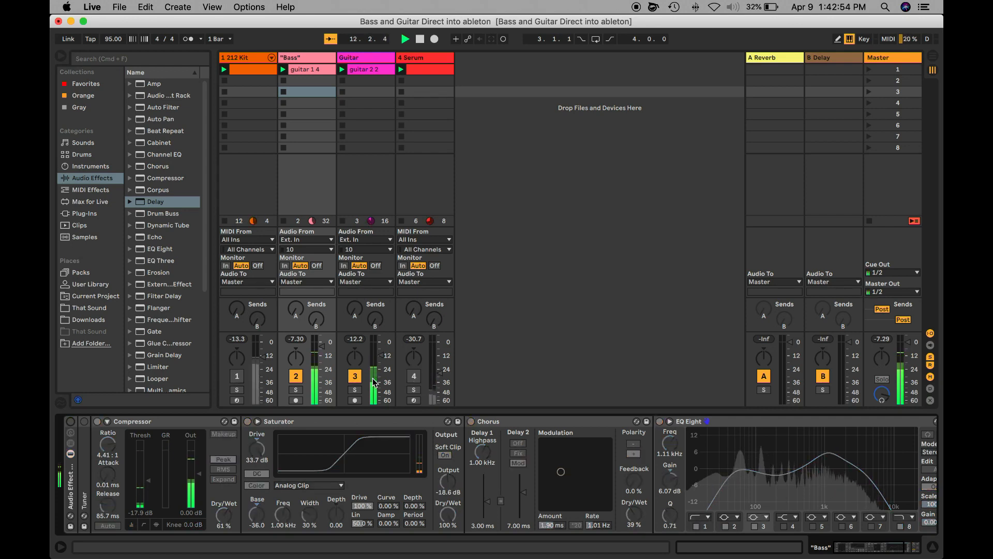
{"action": "key", "text": "F1"}
{"action": "key", "text": "F4"}
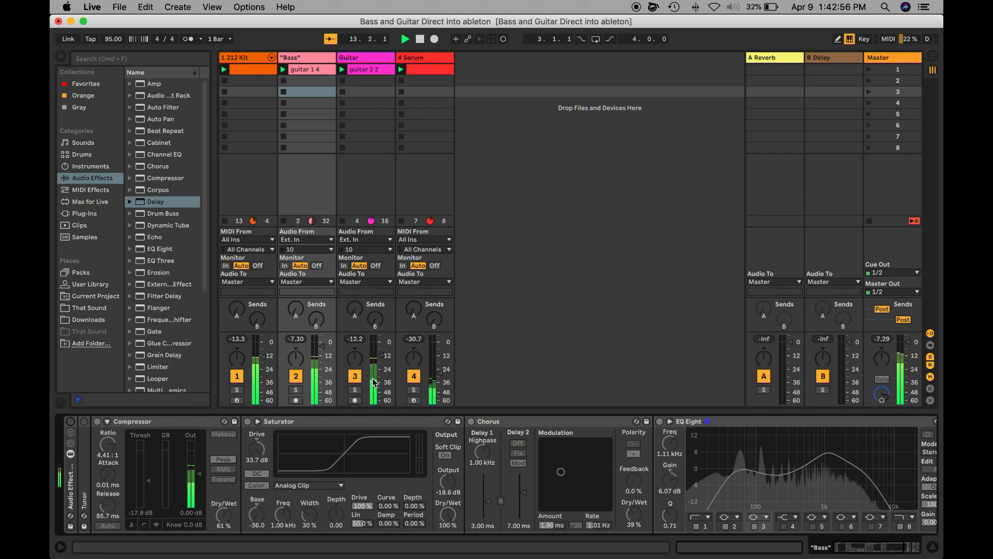
{"action": "key", "text": "0"}
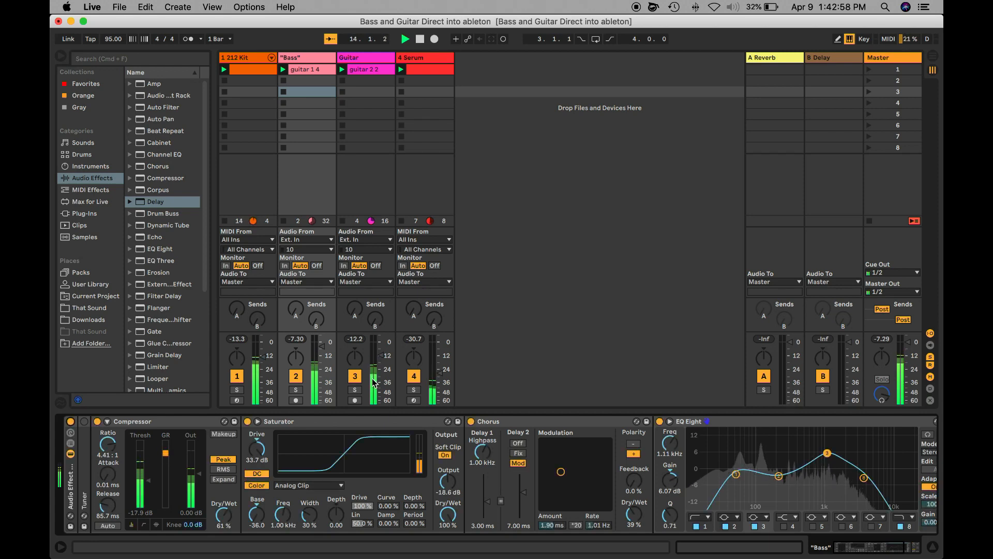